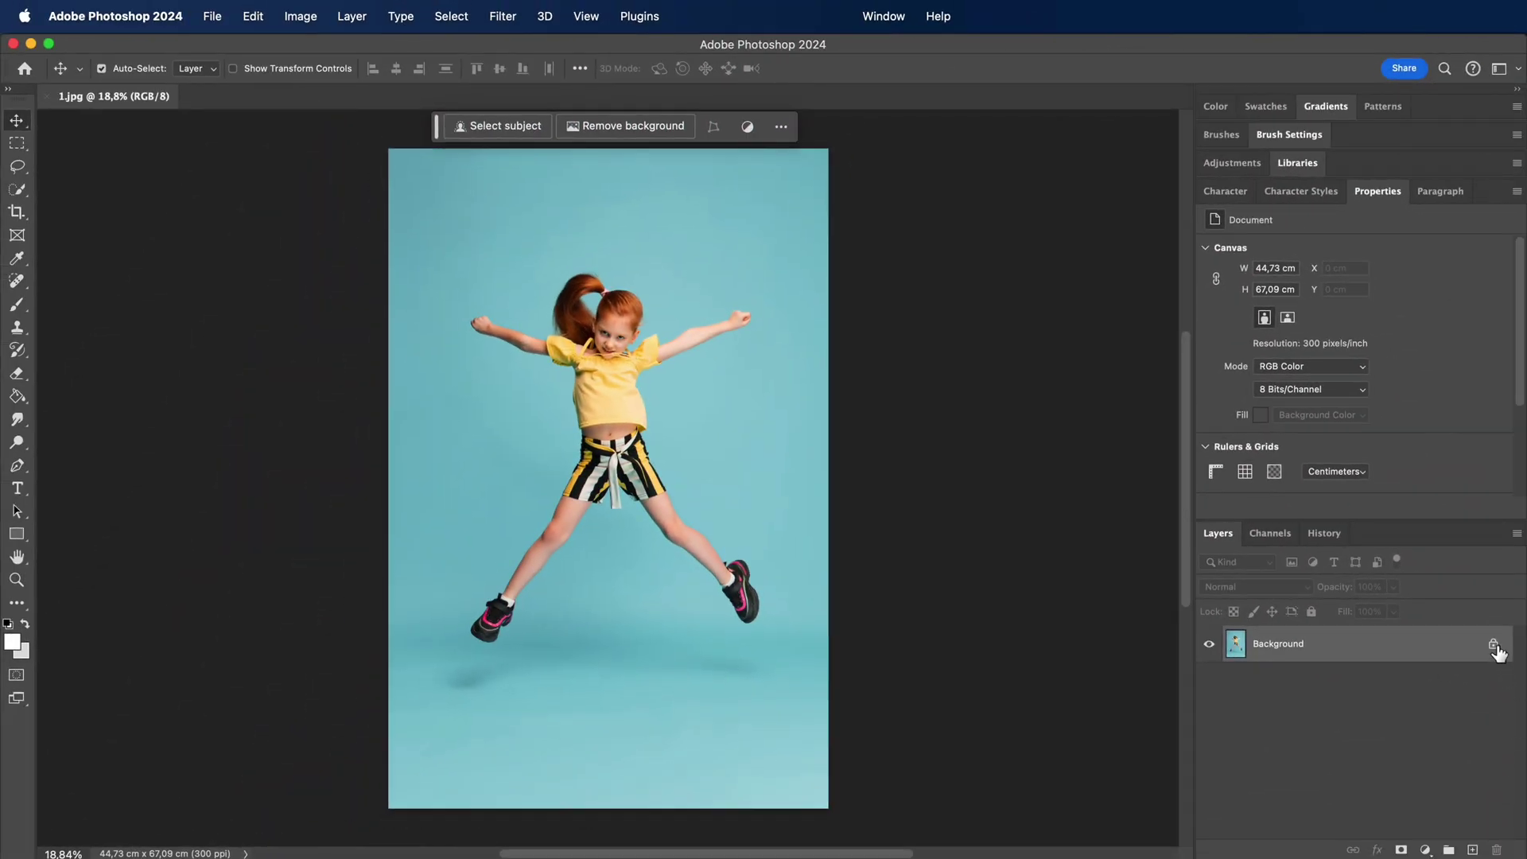
Unlock the Background layer and make a hidden backup copy, Layer 0 copy.
click(1494, 646)
key(super+j)
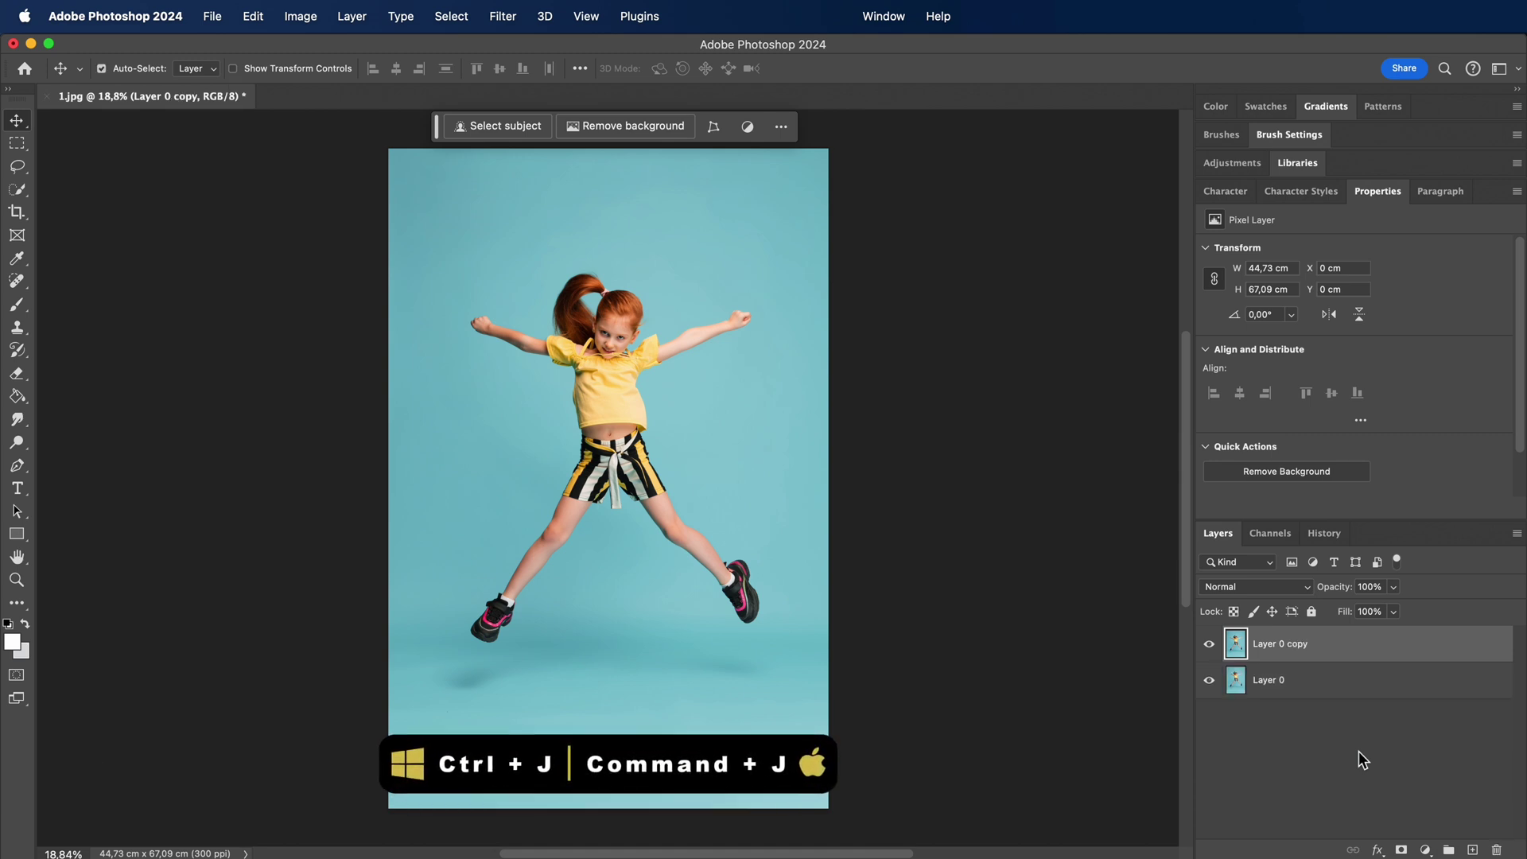
click(1209, 644)
Select the girl on Layer 0 and copy her onto a hidden Layer 1.
click(1256, 683)
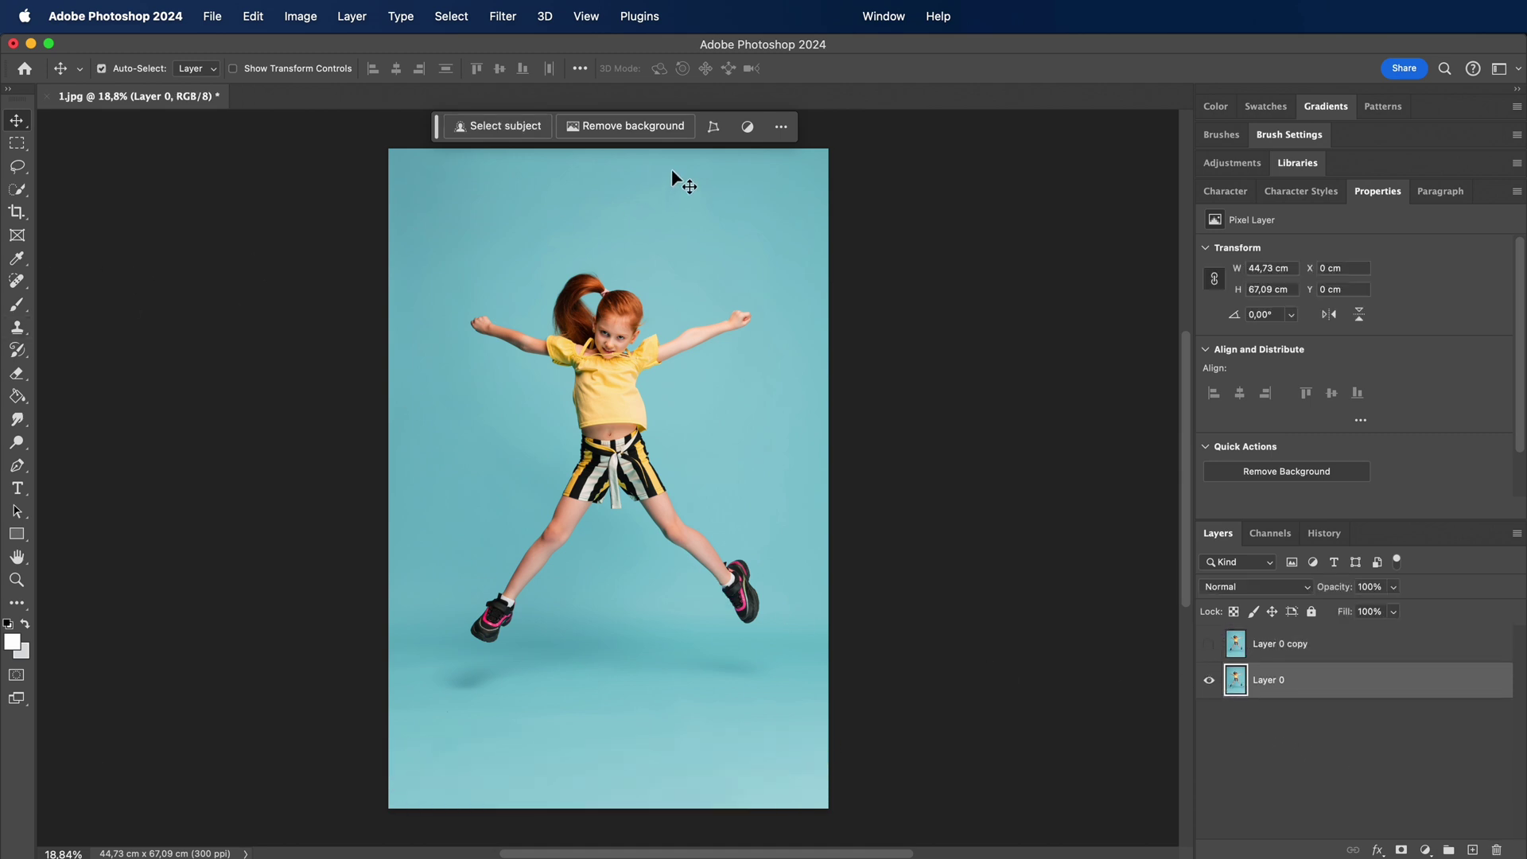
click(513, 128)
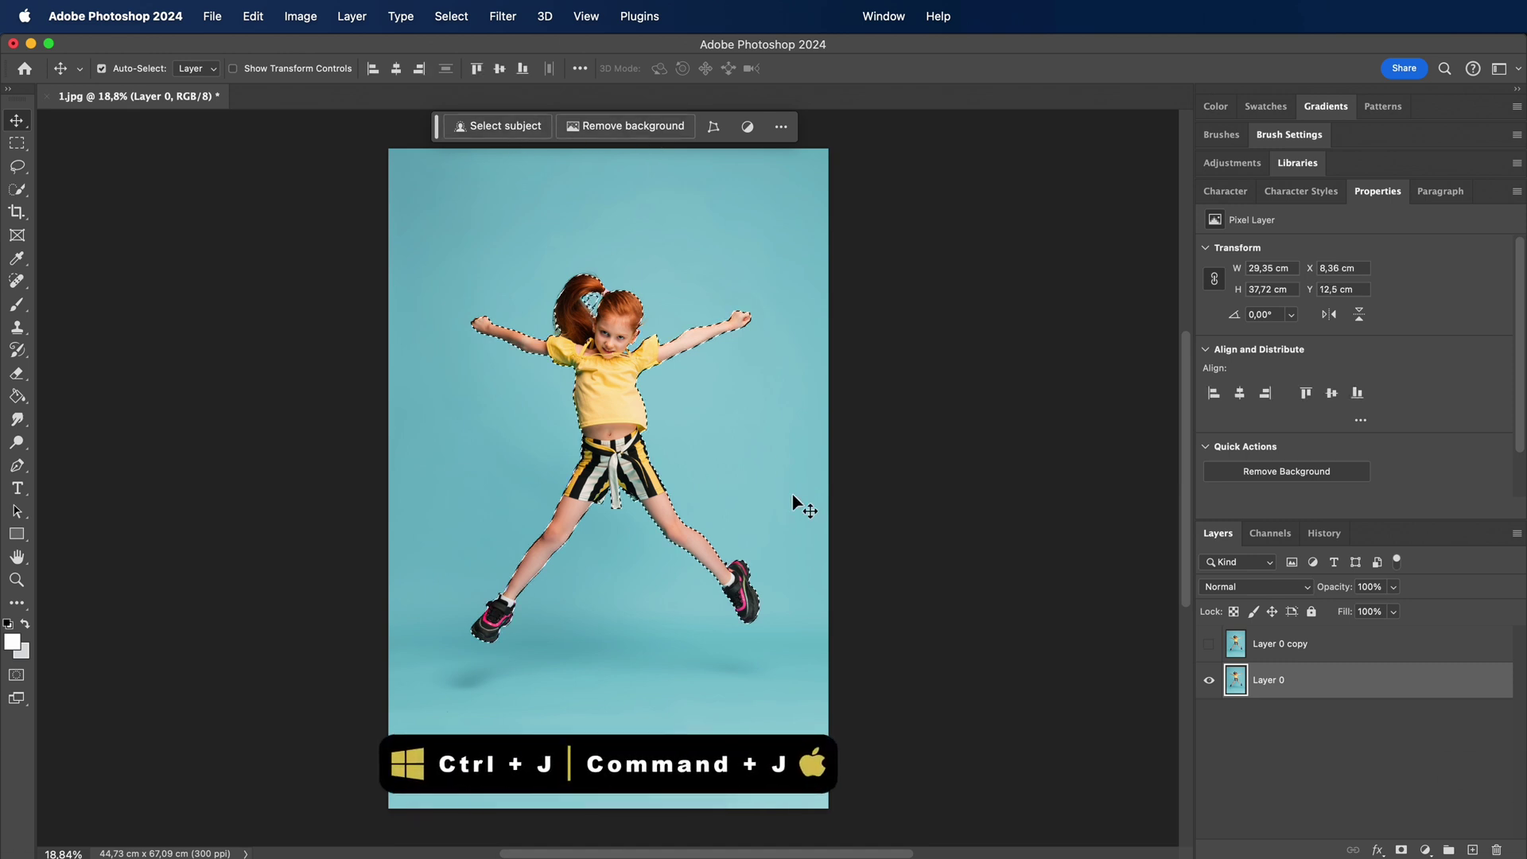
key(super+j)
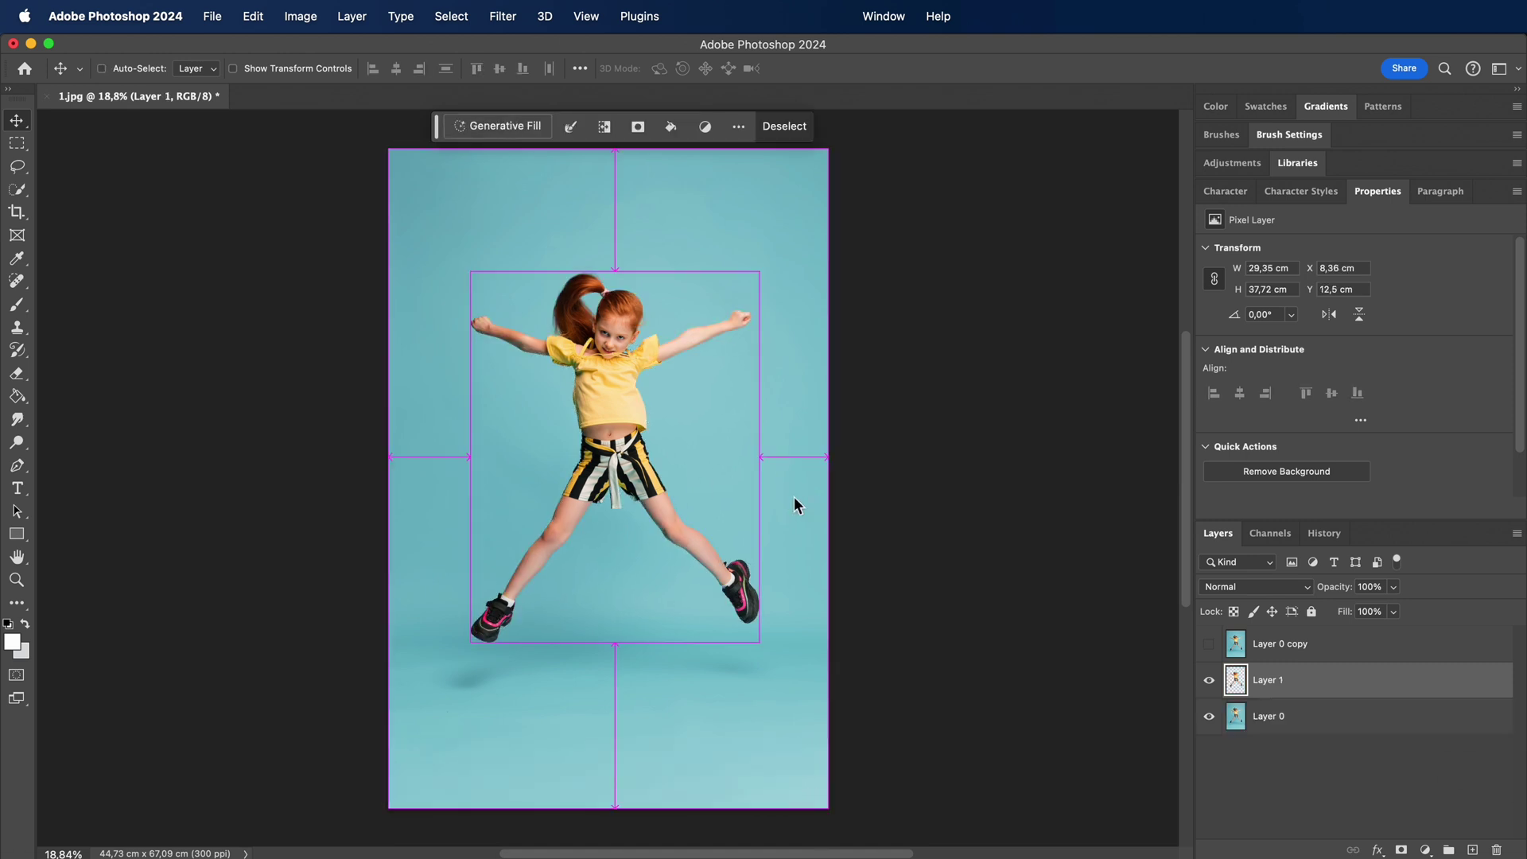
click(1208, 681)
On Layer 0, Select Subject on the girl and expand the selection by 50 pixels.
click(1245, 720)
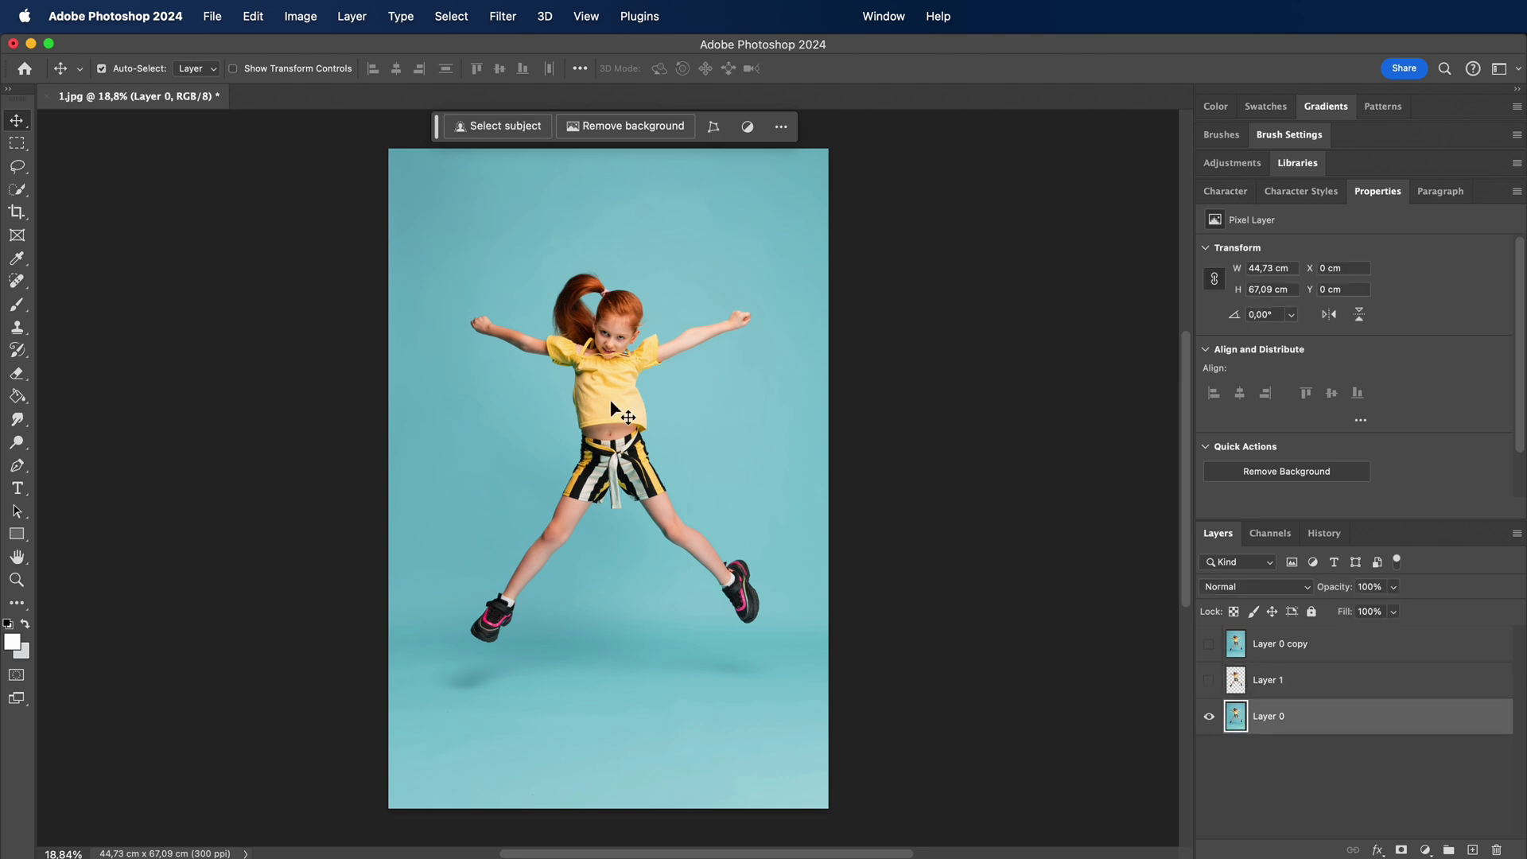
click(509, 127)
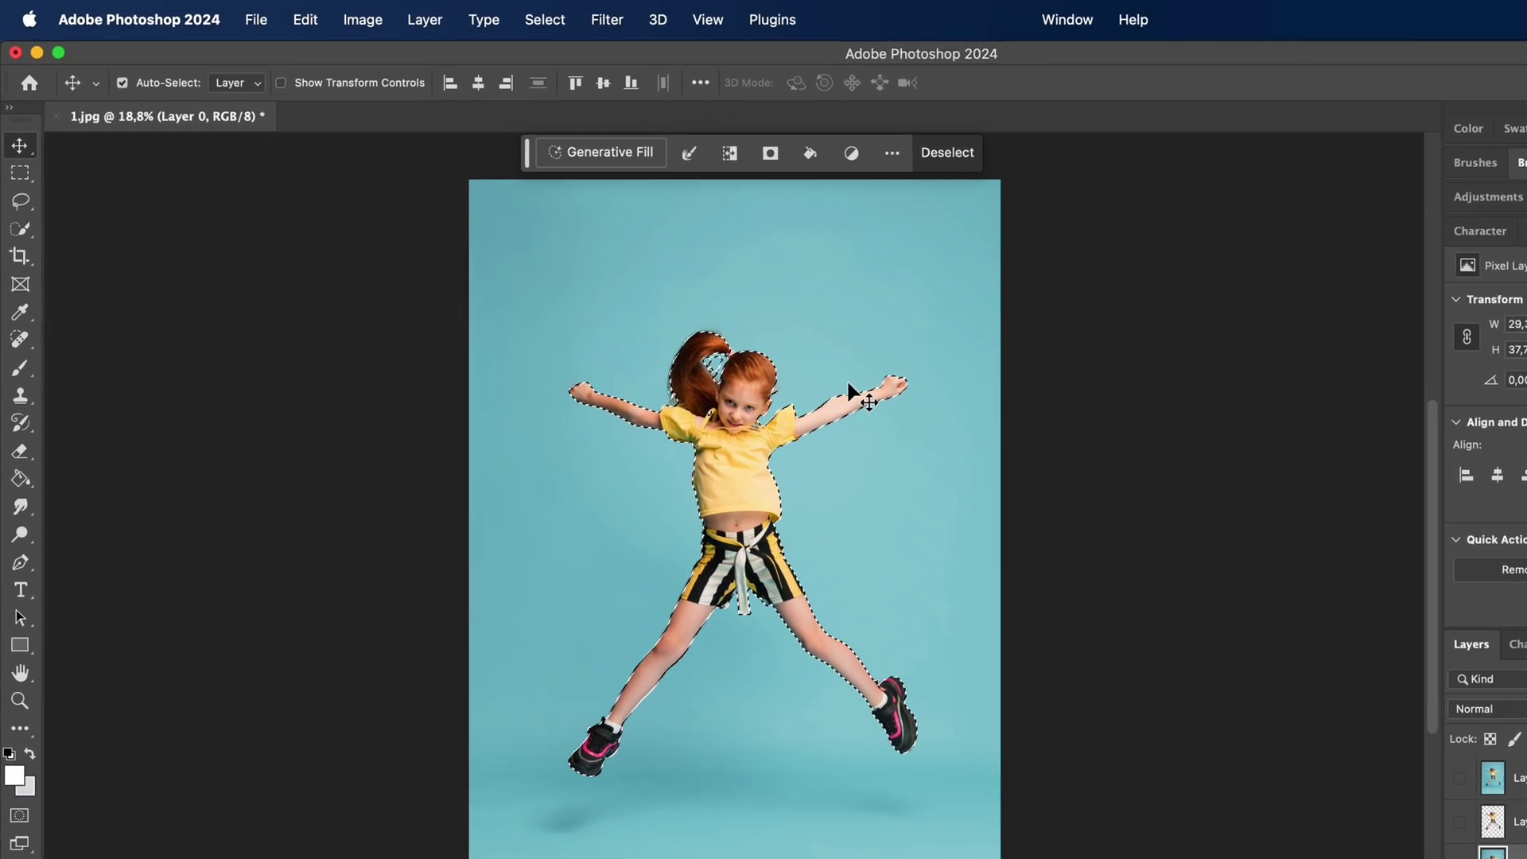
click(616, 23)
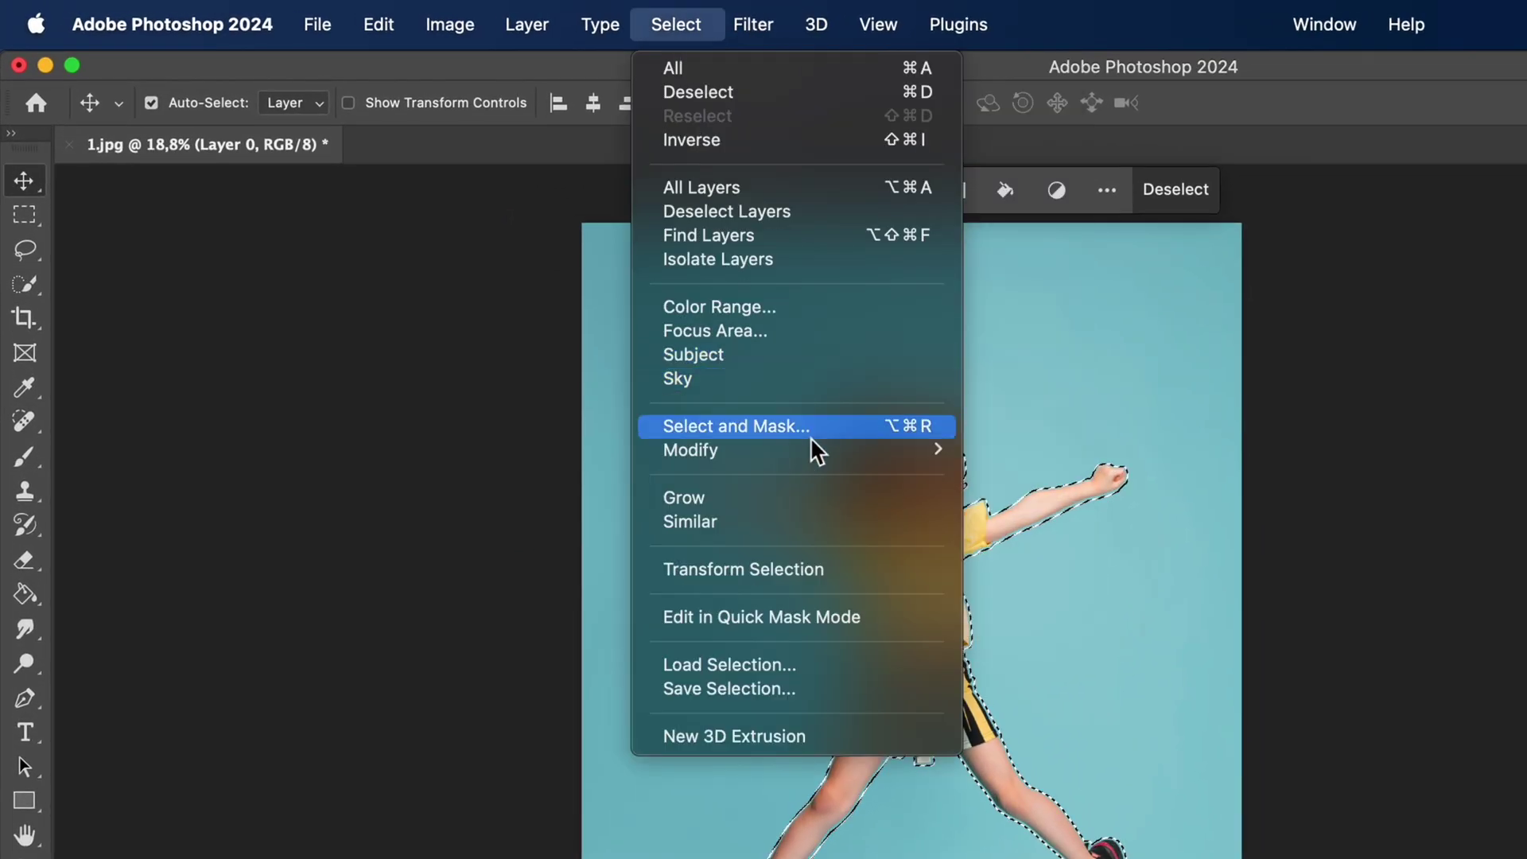
mouse_move(805, 424)
click(1042, 500)
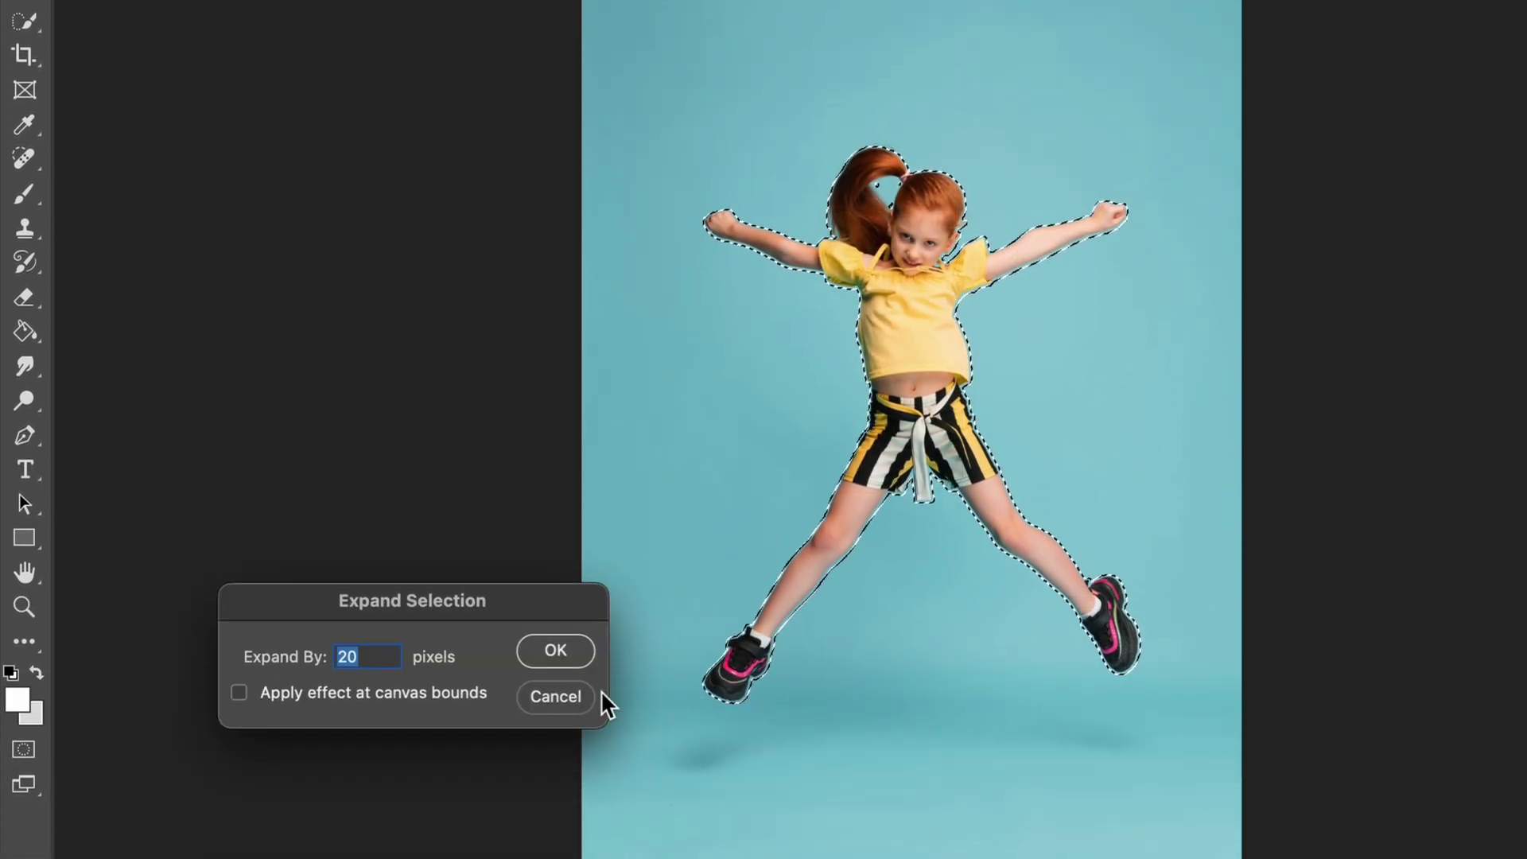
text(50)
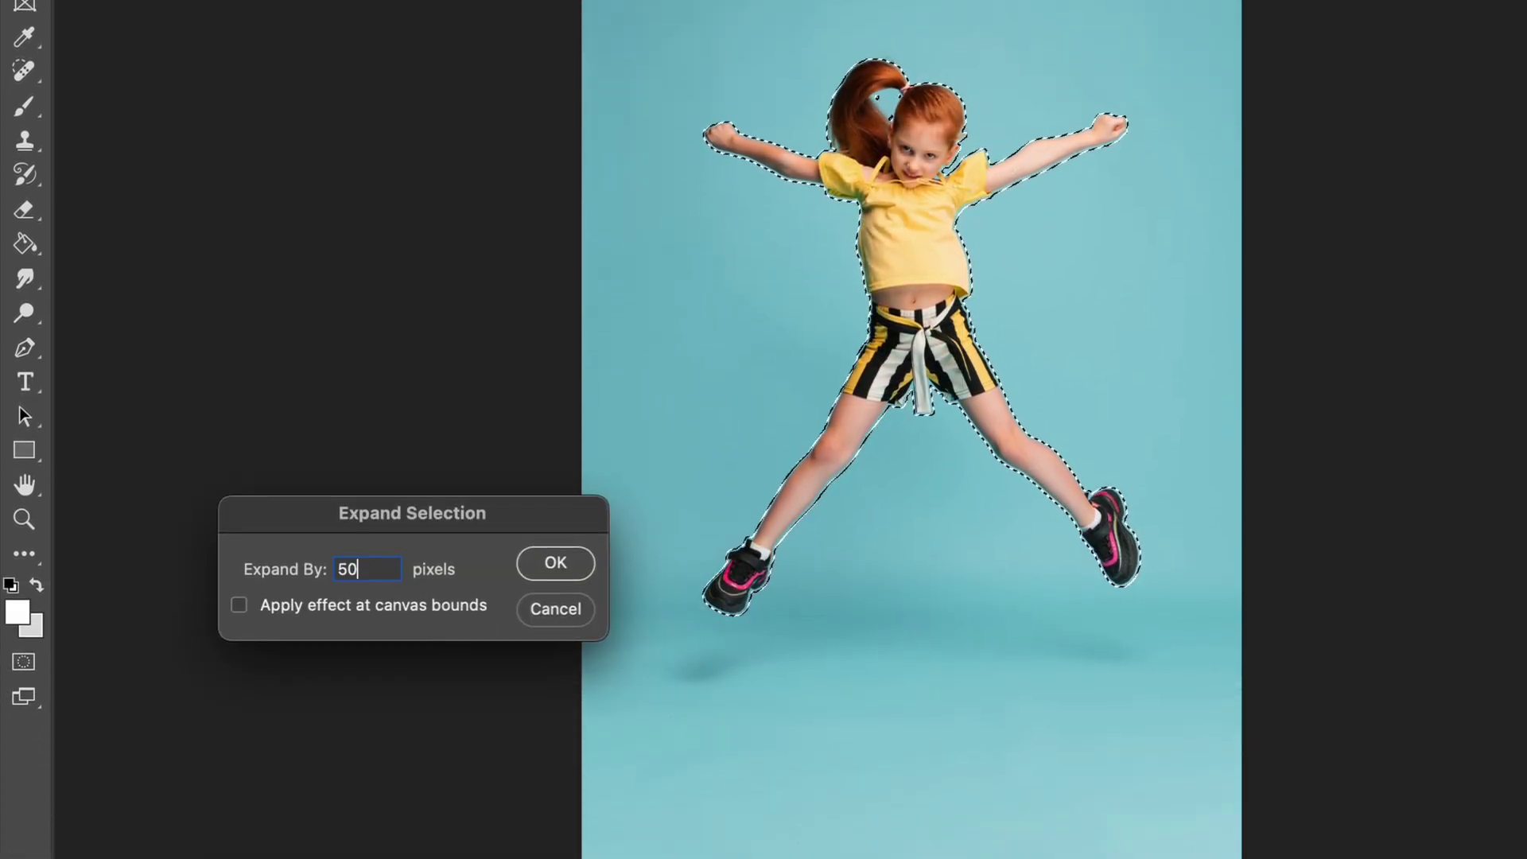
key(Return)
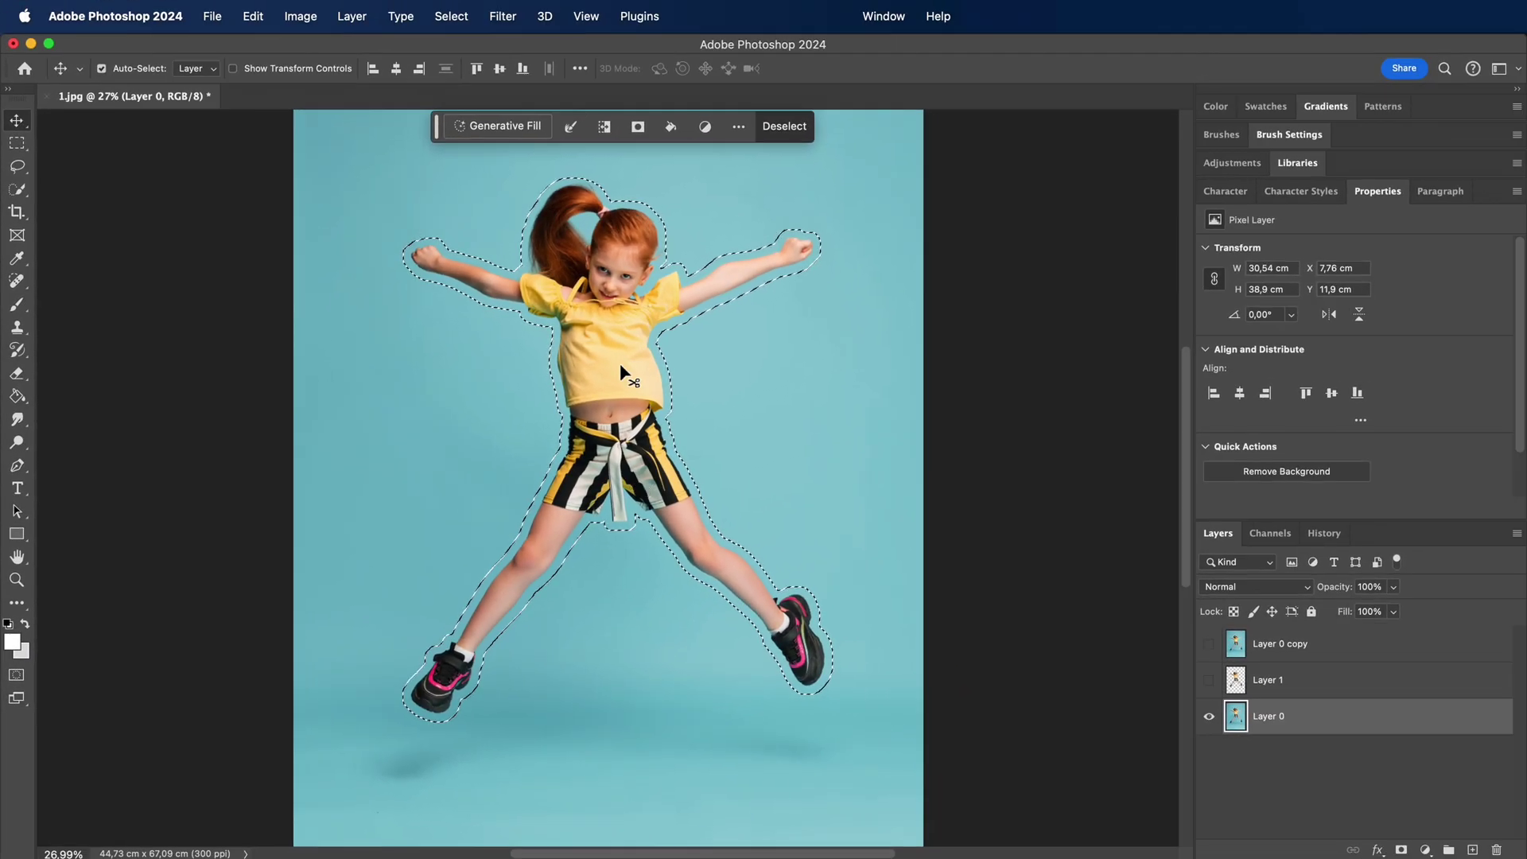
Use Delete and Fill Selection to replace the girl on Layer 0 with blue backdrop.
click(16, 143)
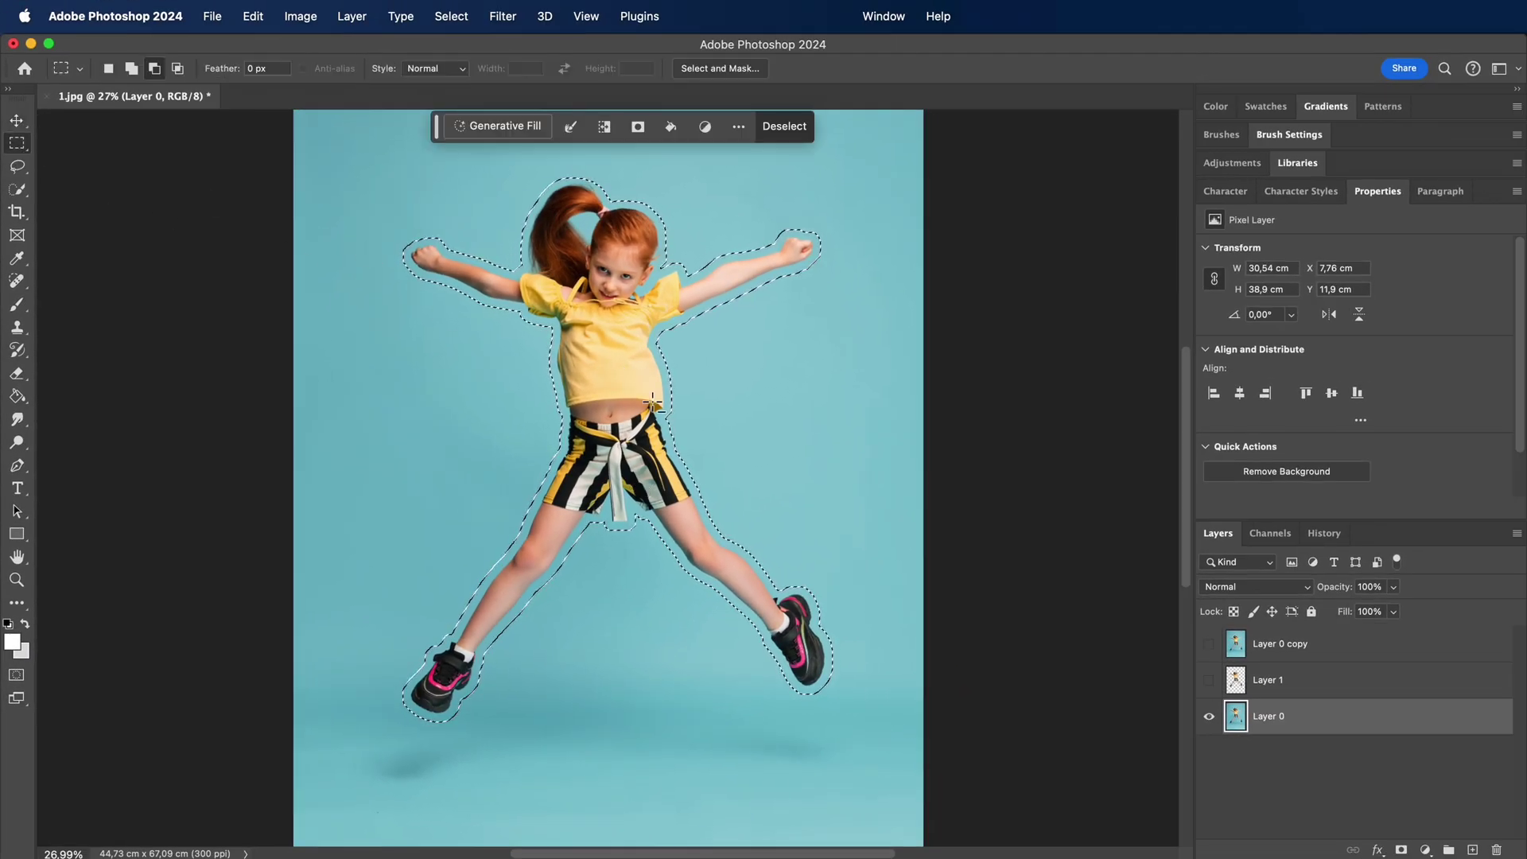
right_click(684, 411)
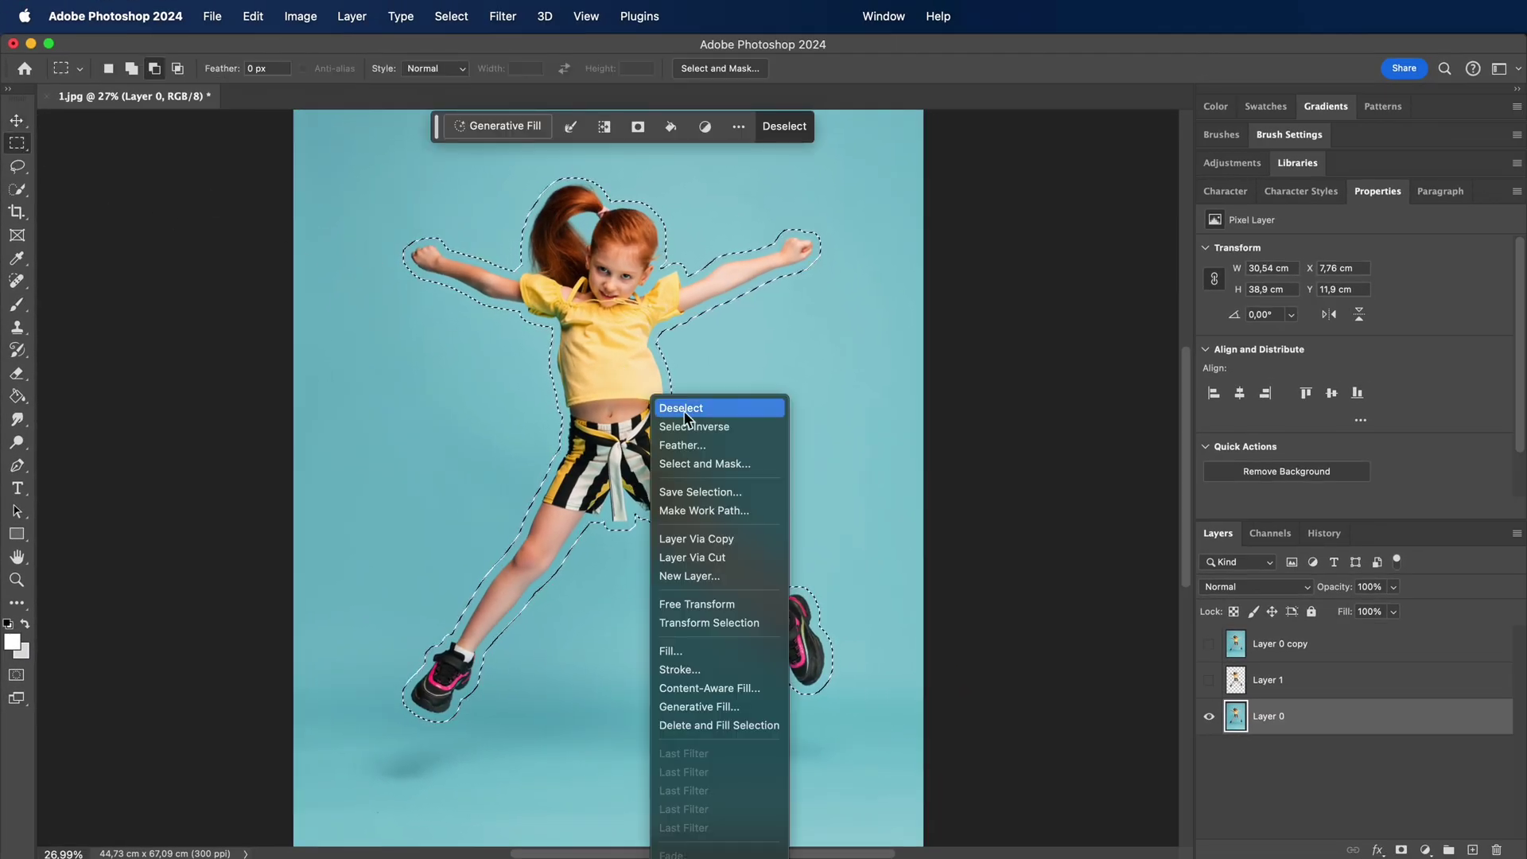
click(756, 732)
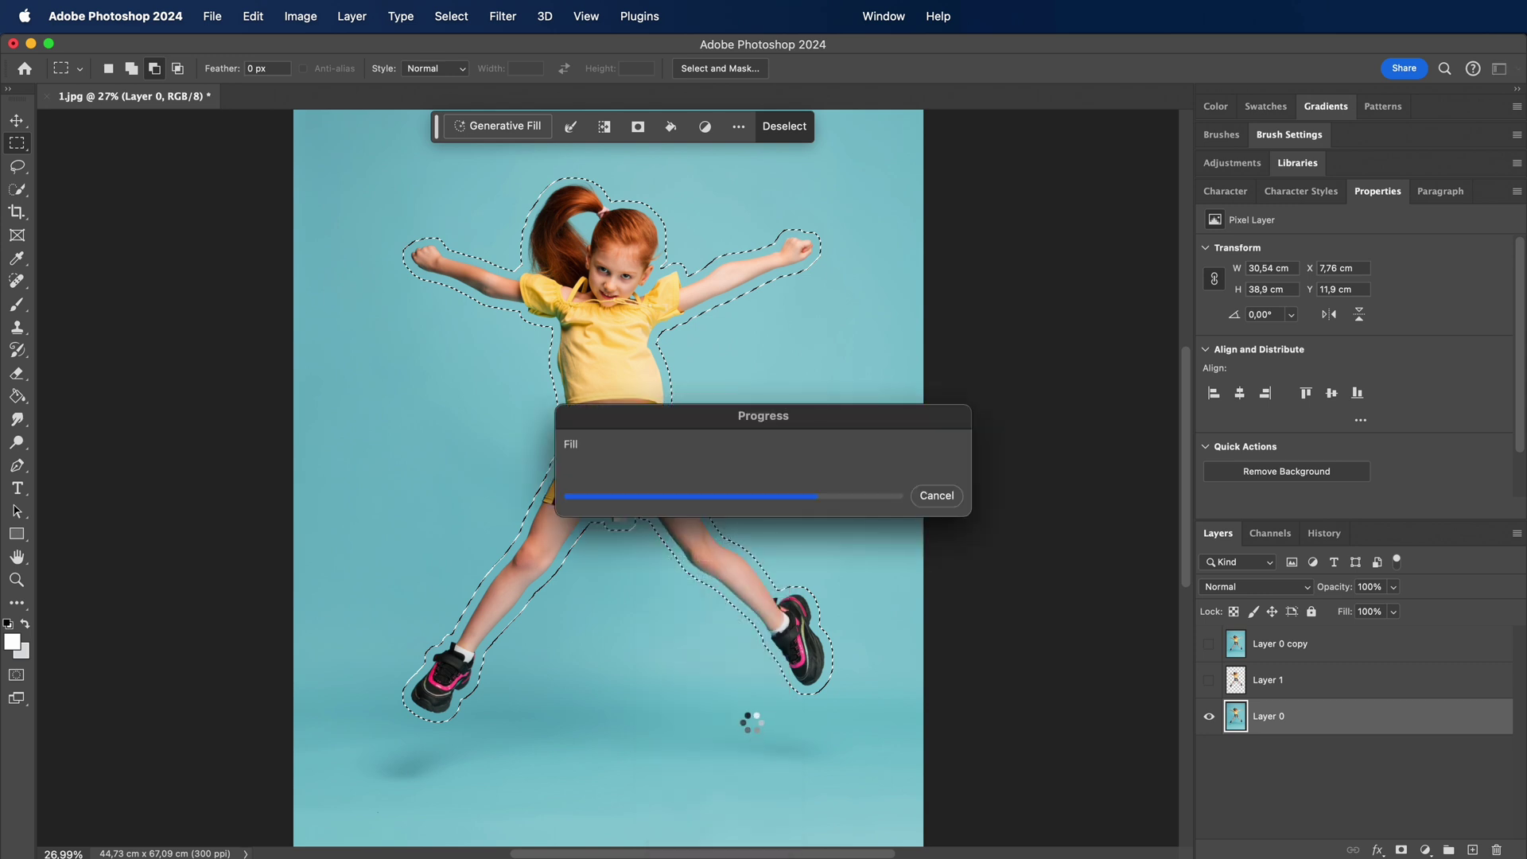
drag(684, 733, 684, 575)
super+click(1239, 707)
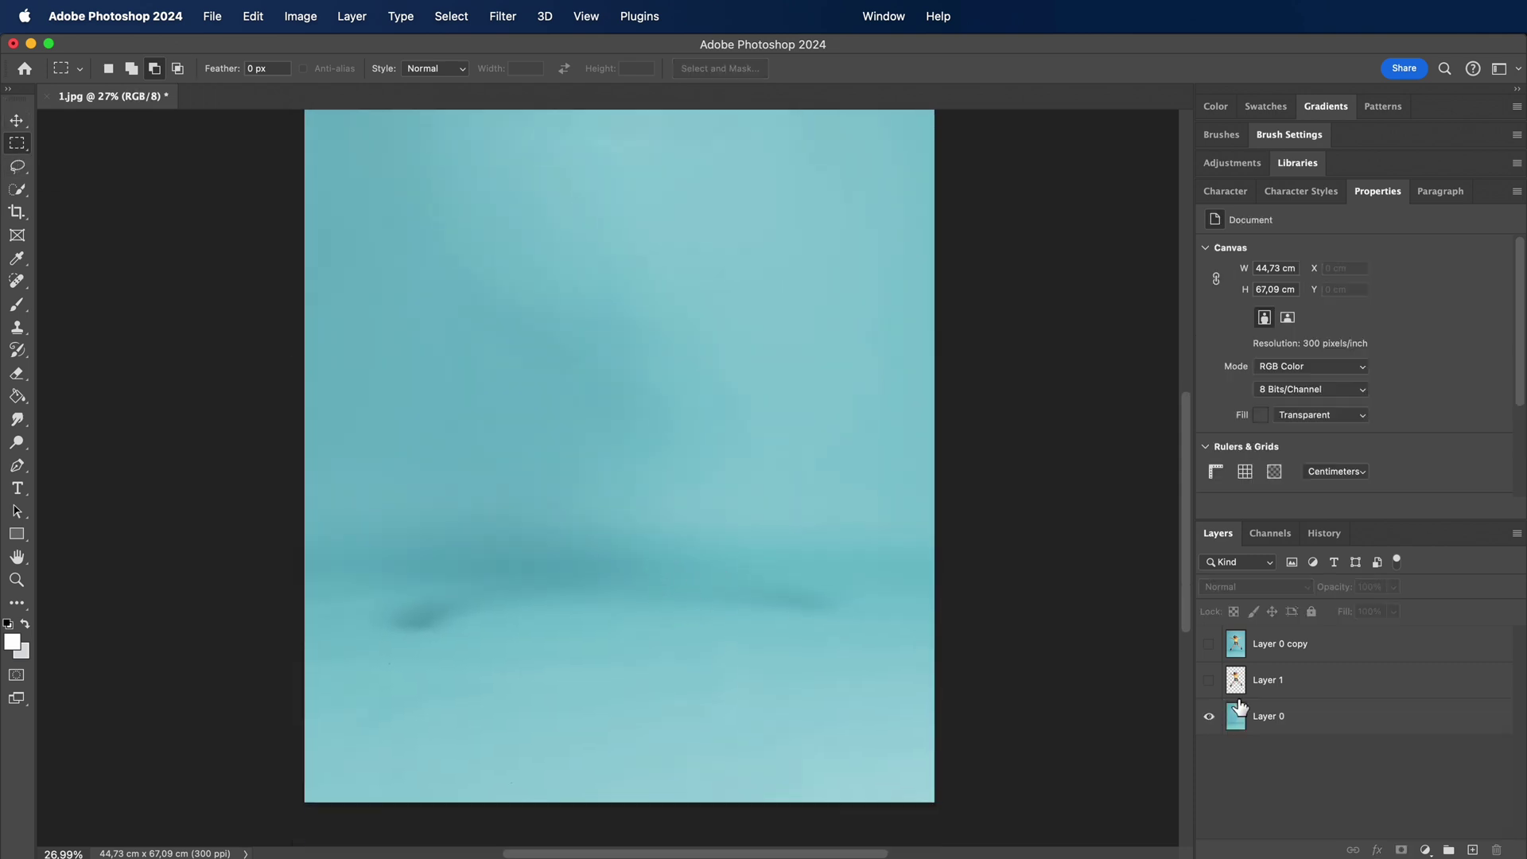
Show the cut-out girl on Layer 1 again, test-moving her and undoing the move.
click(1235, 681)
click(1209, 683)
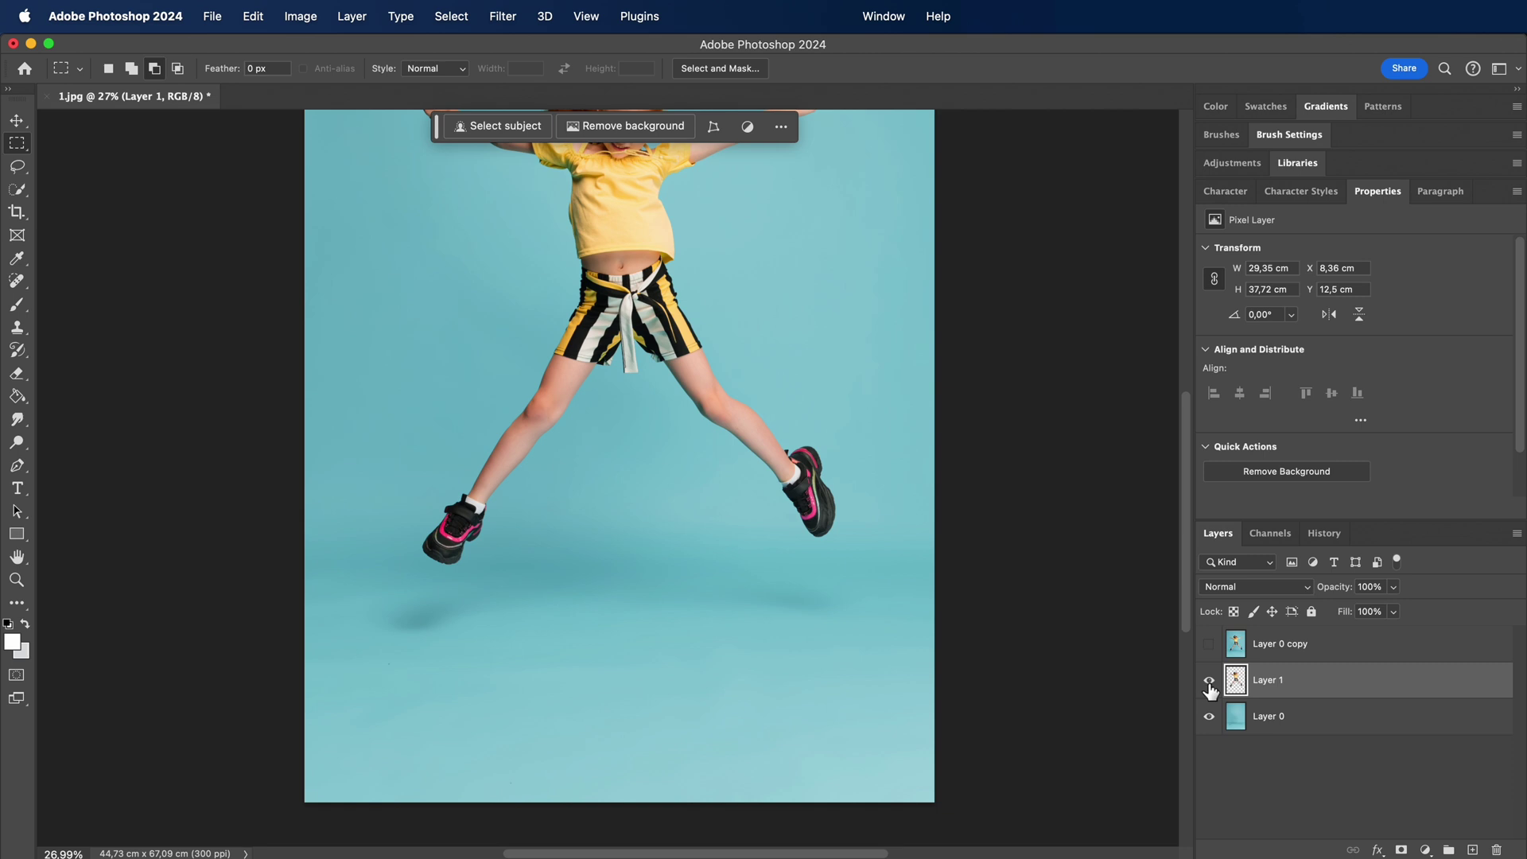
drag(595, 310, 594, 477)
click(1209, 681)
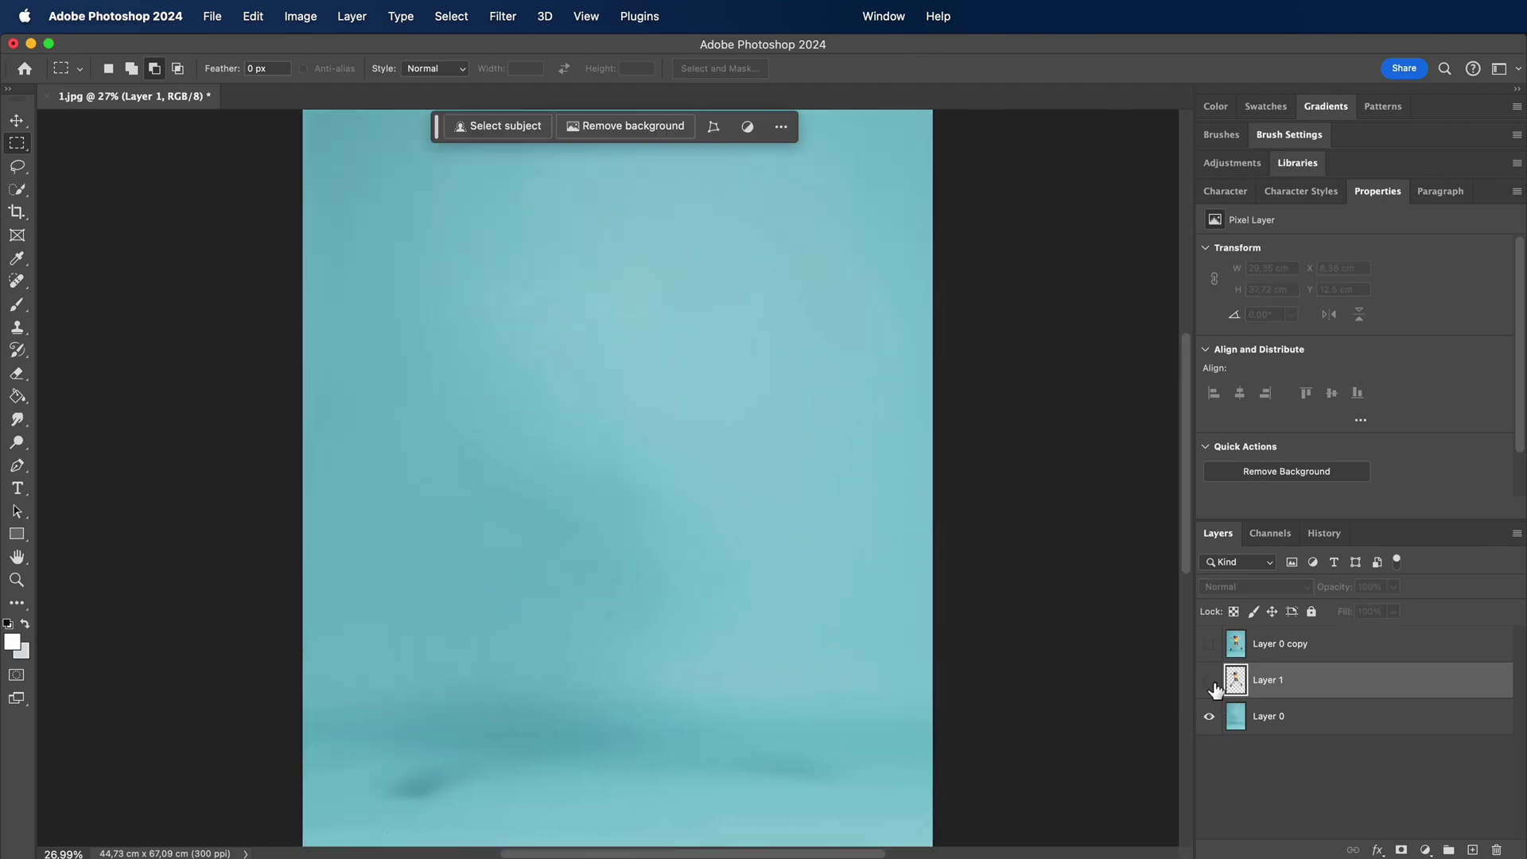
click(1210, 680)
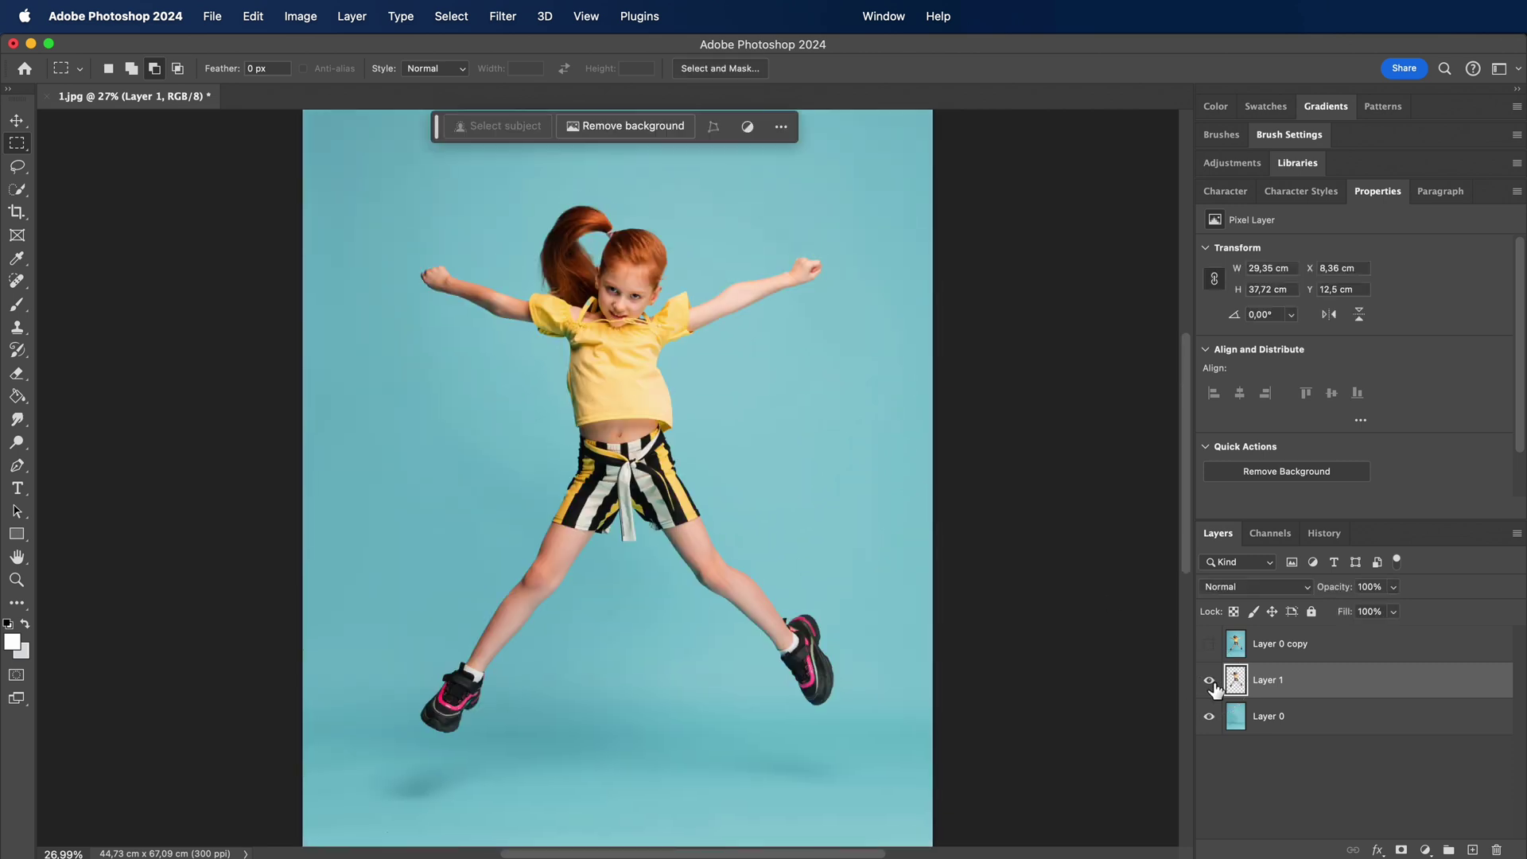
click(18, 121)
drag(607, 367, 842, 408)
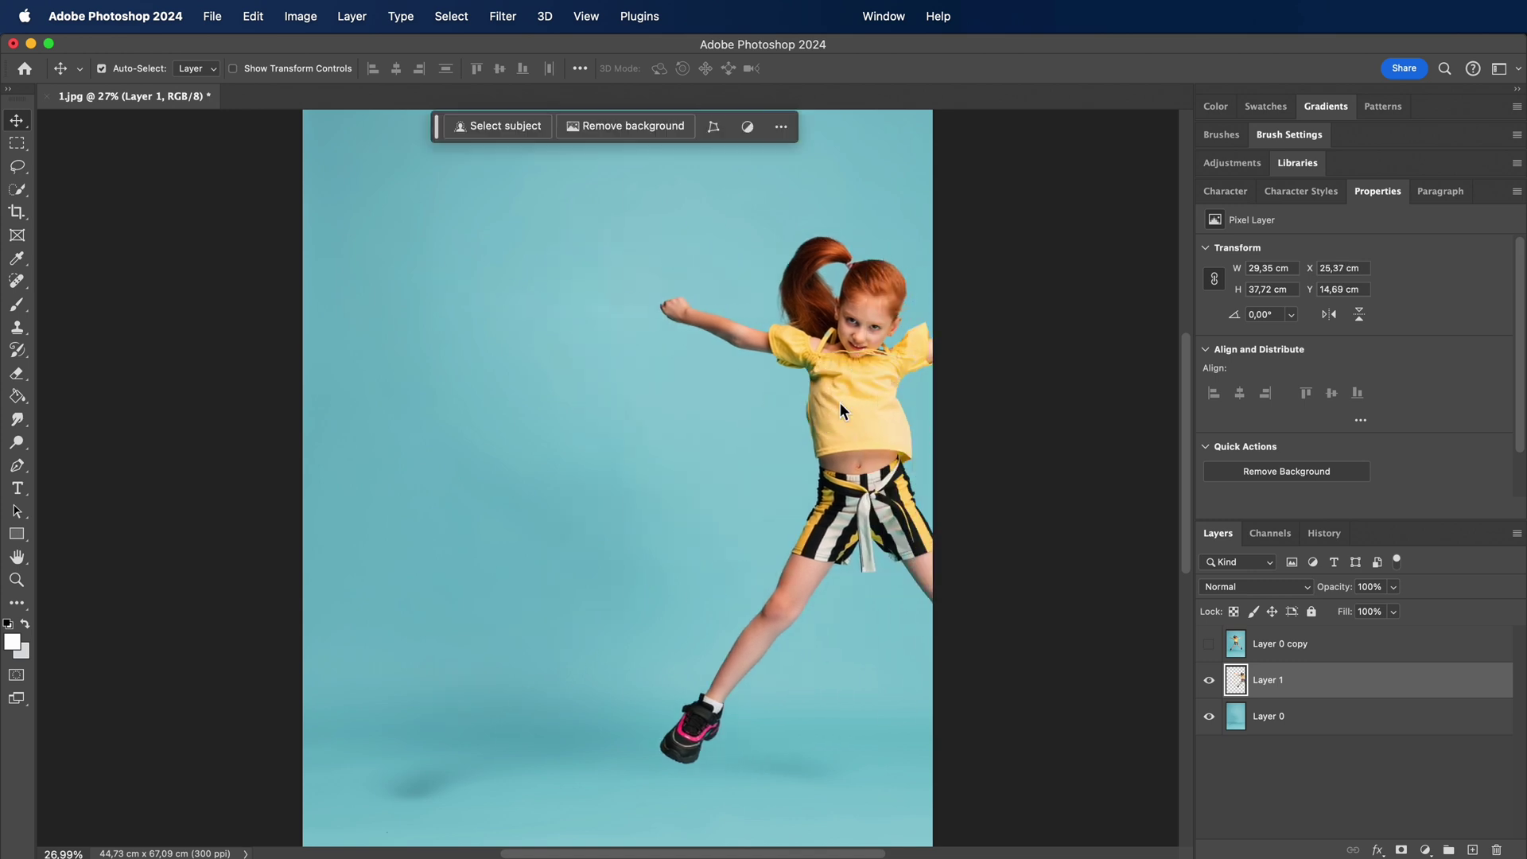
key(super+z)
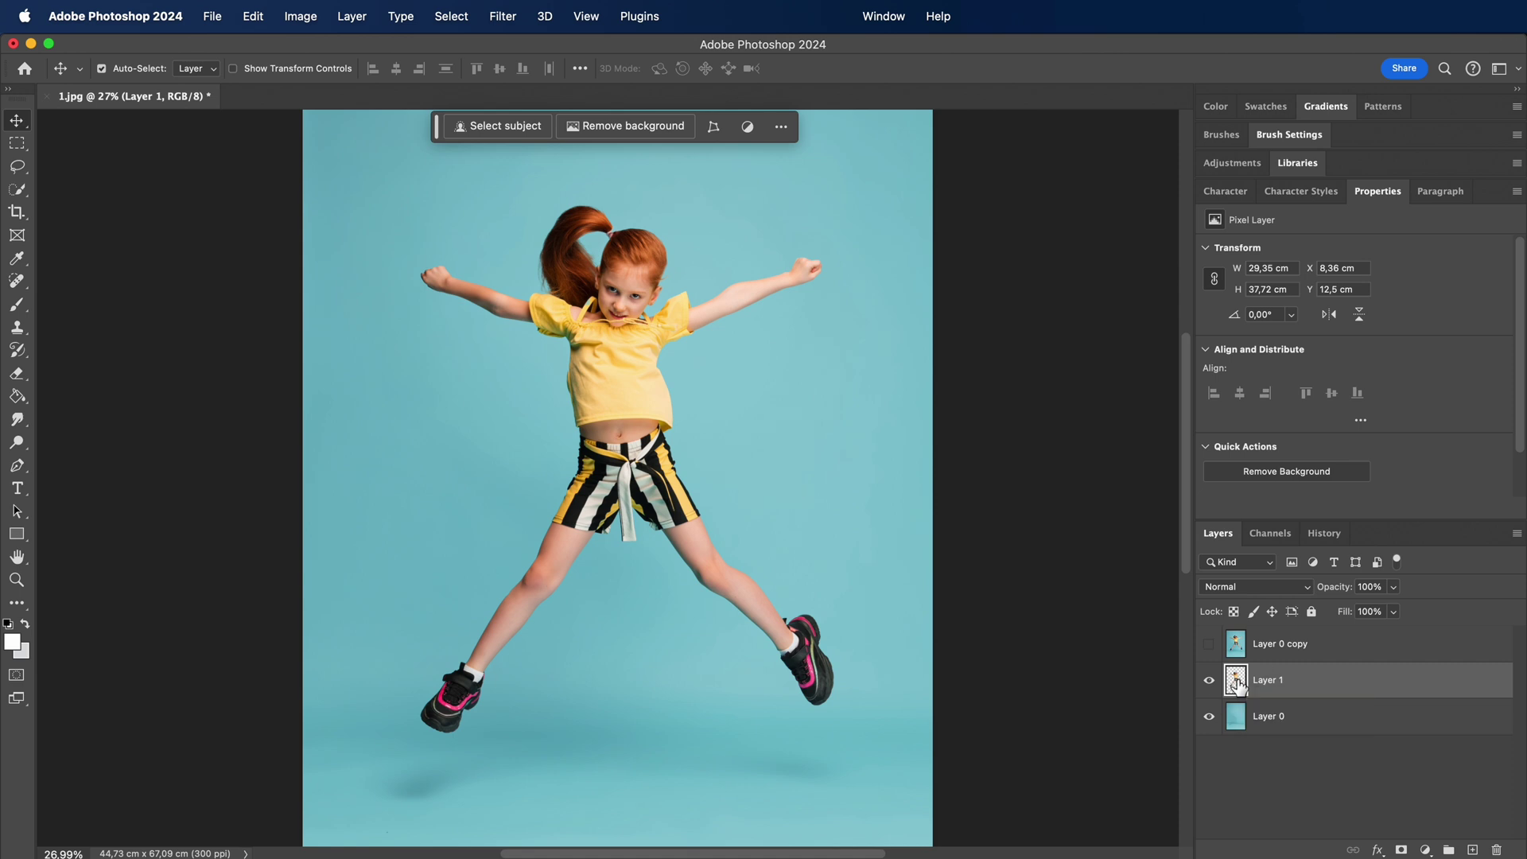
Start Puppet Warp on Layer 1 from the Edit menu.
click(448, 18)
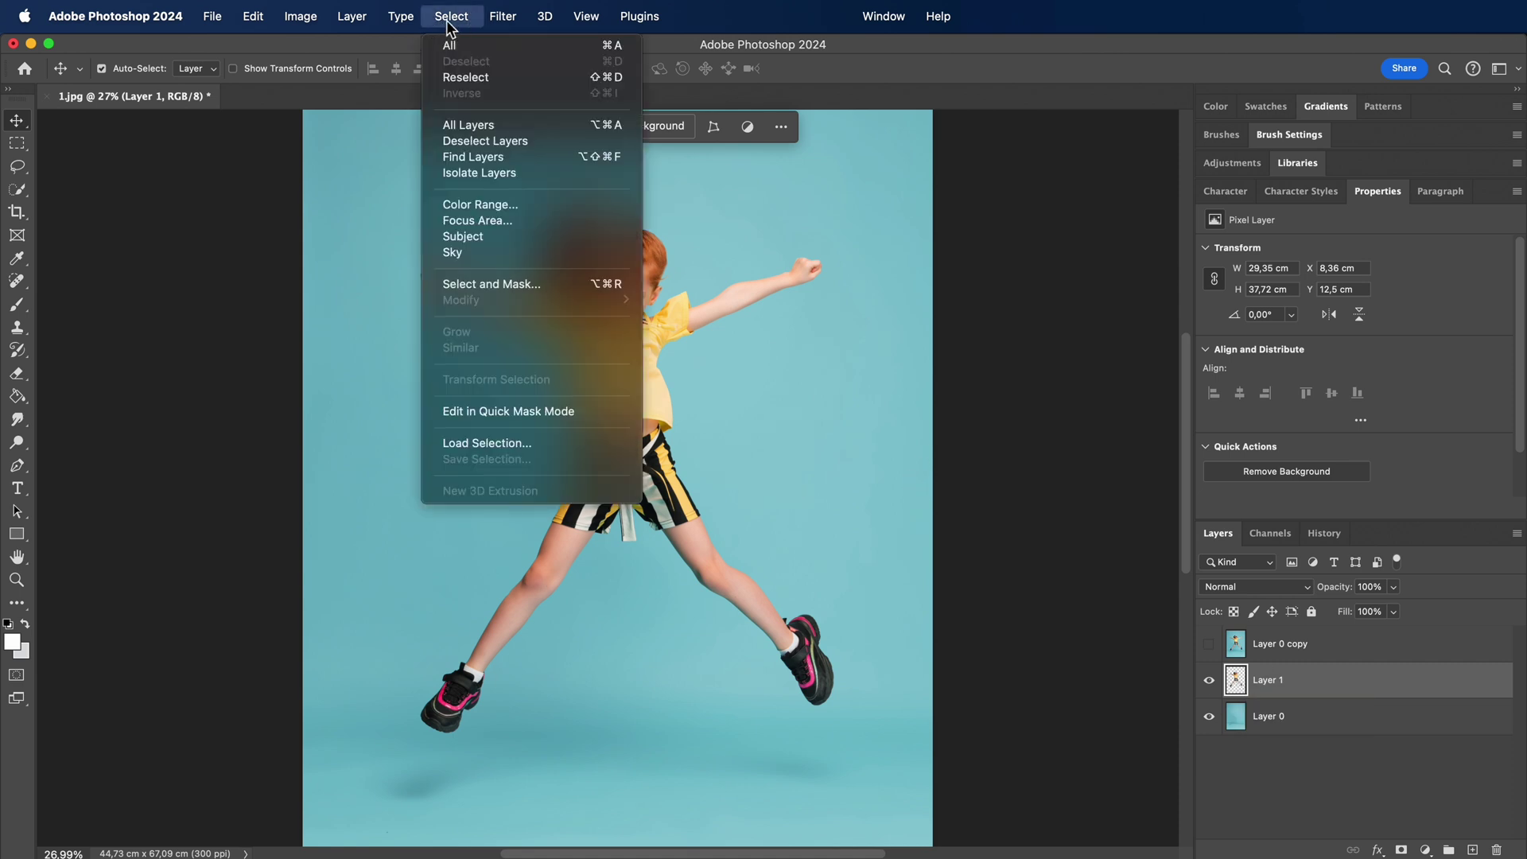
click(446, 20)
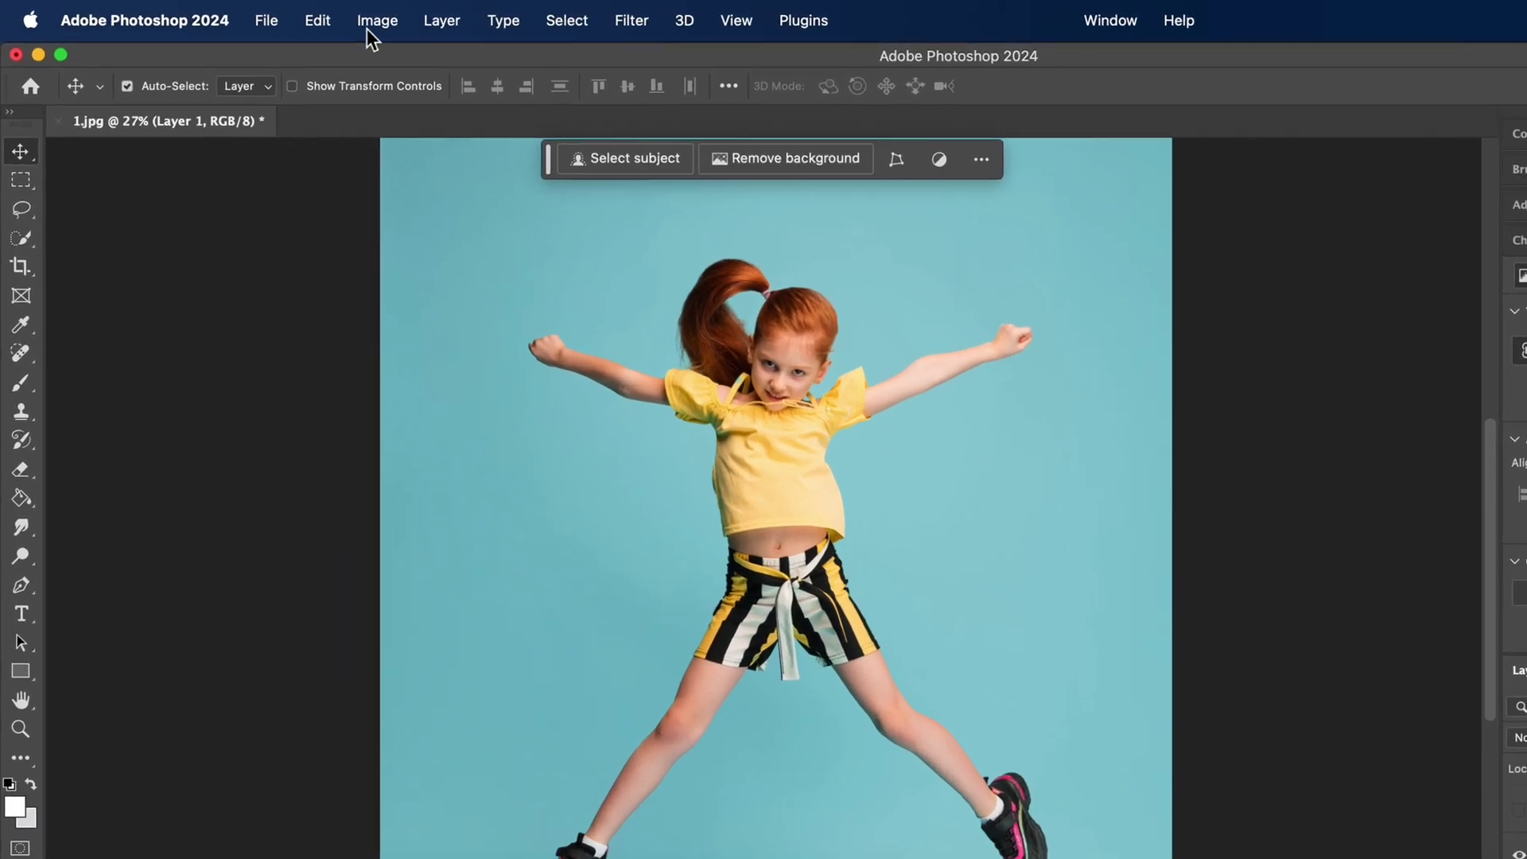
click(390, 29)
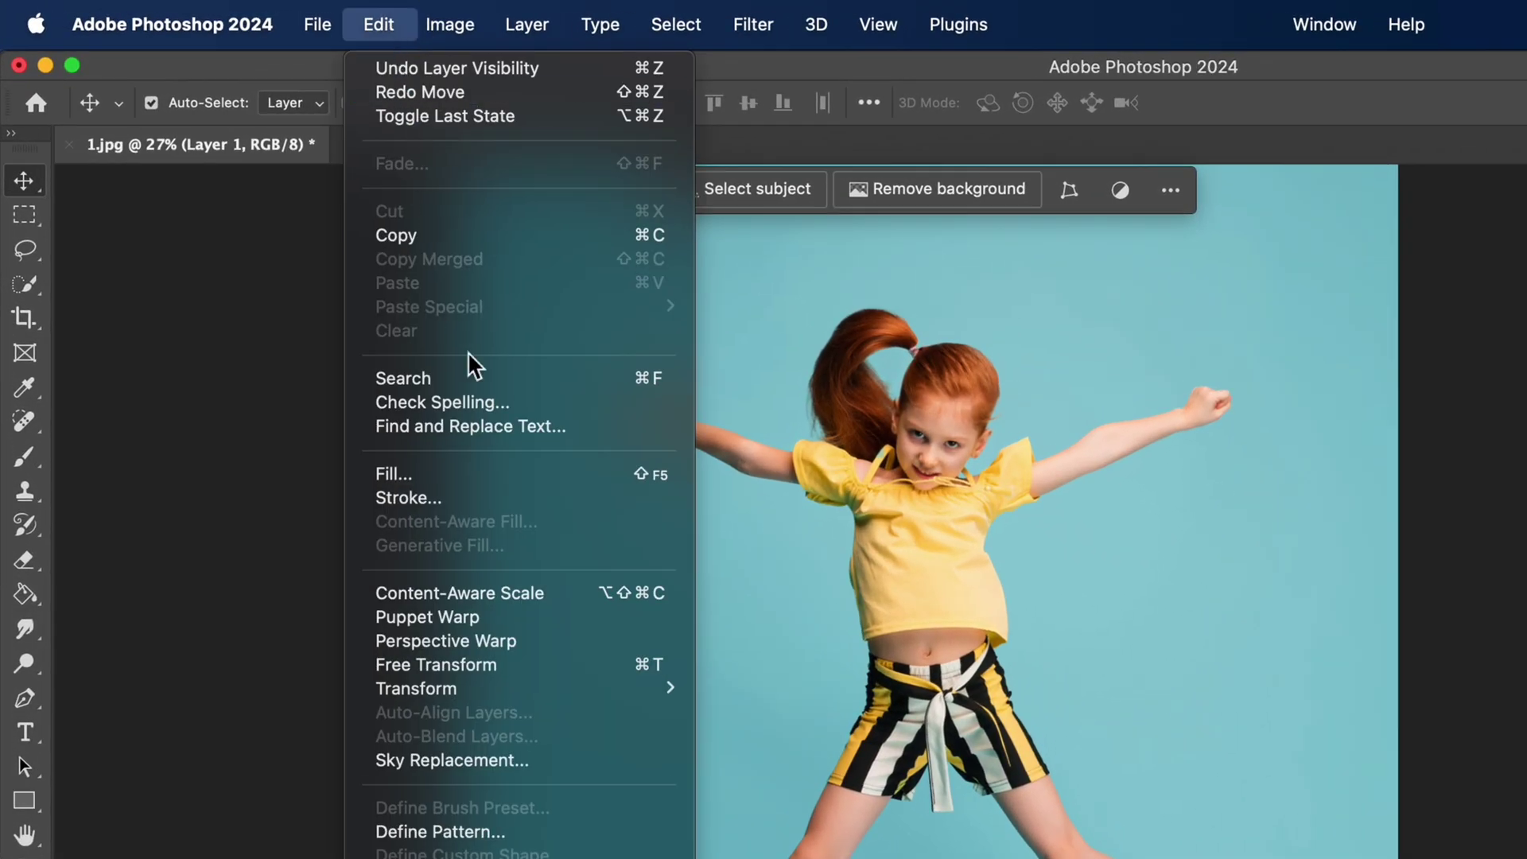
click(517, 619)
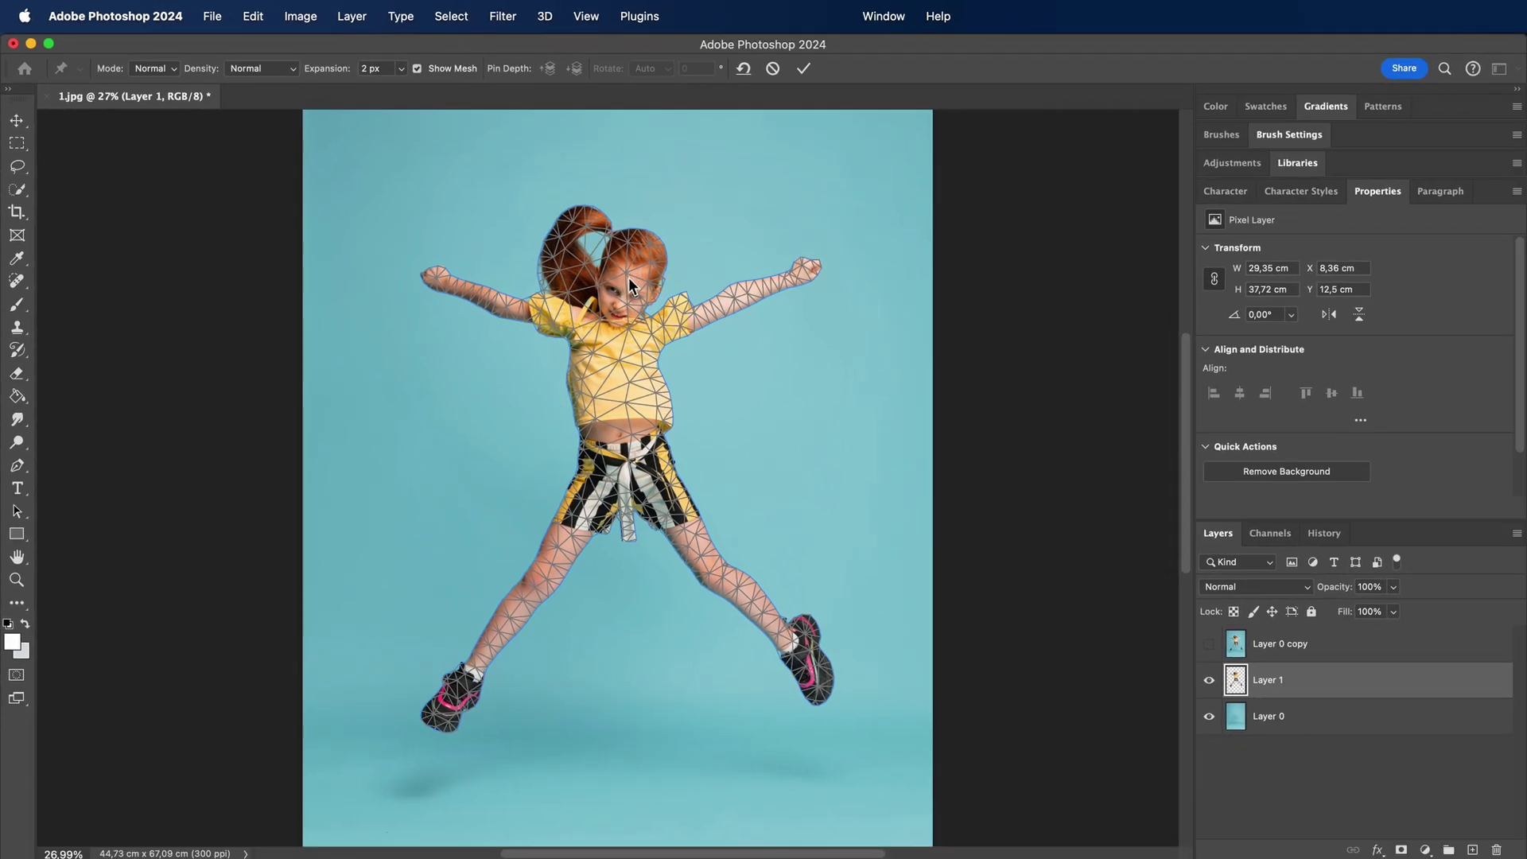
Pin the head, shirt, hand, forearm, waist and both shoes, then lower the picture-right arm.
click(628, 275)
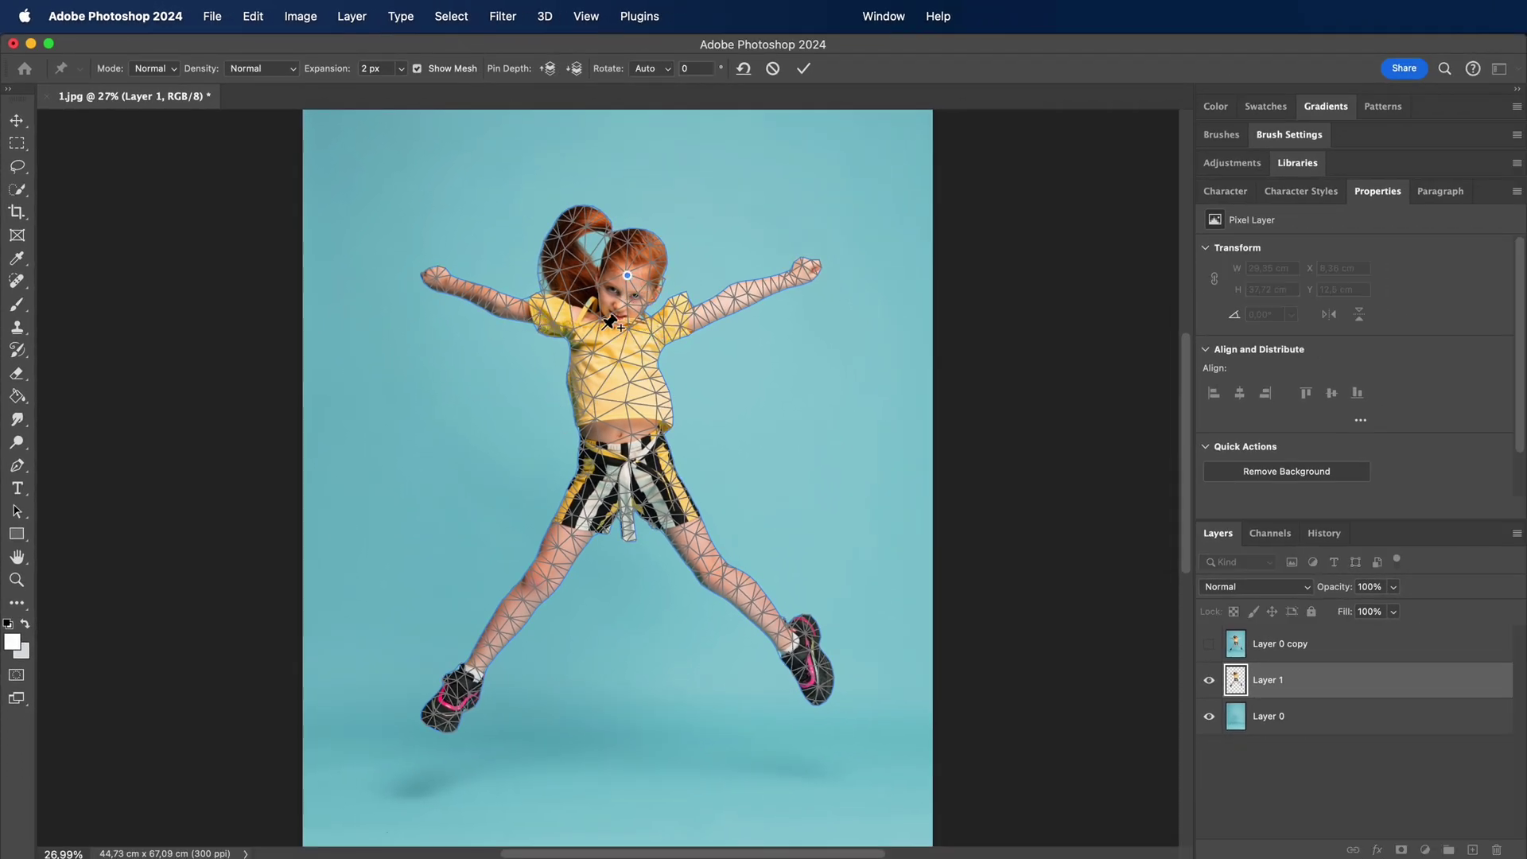
click(620, 368)
click(437, 277)
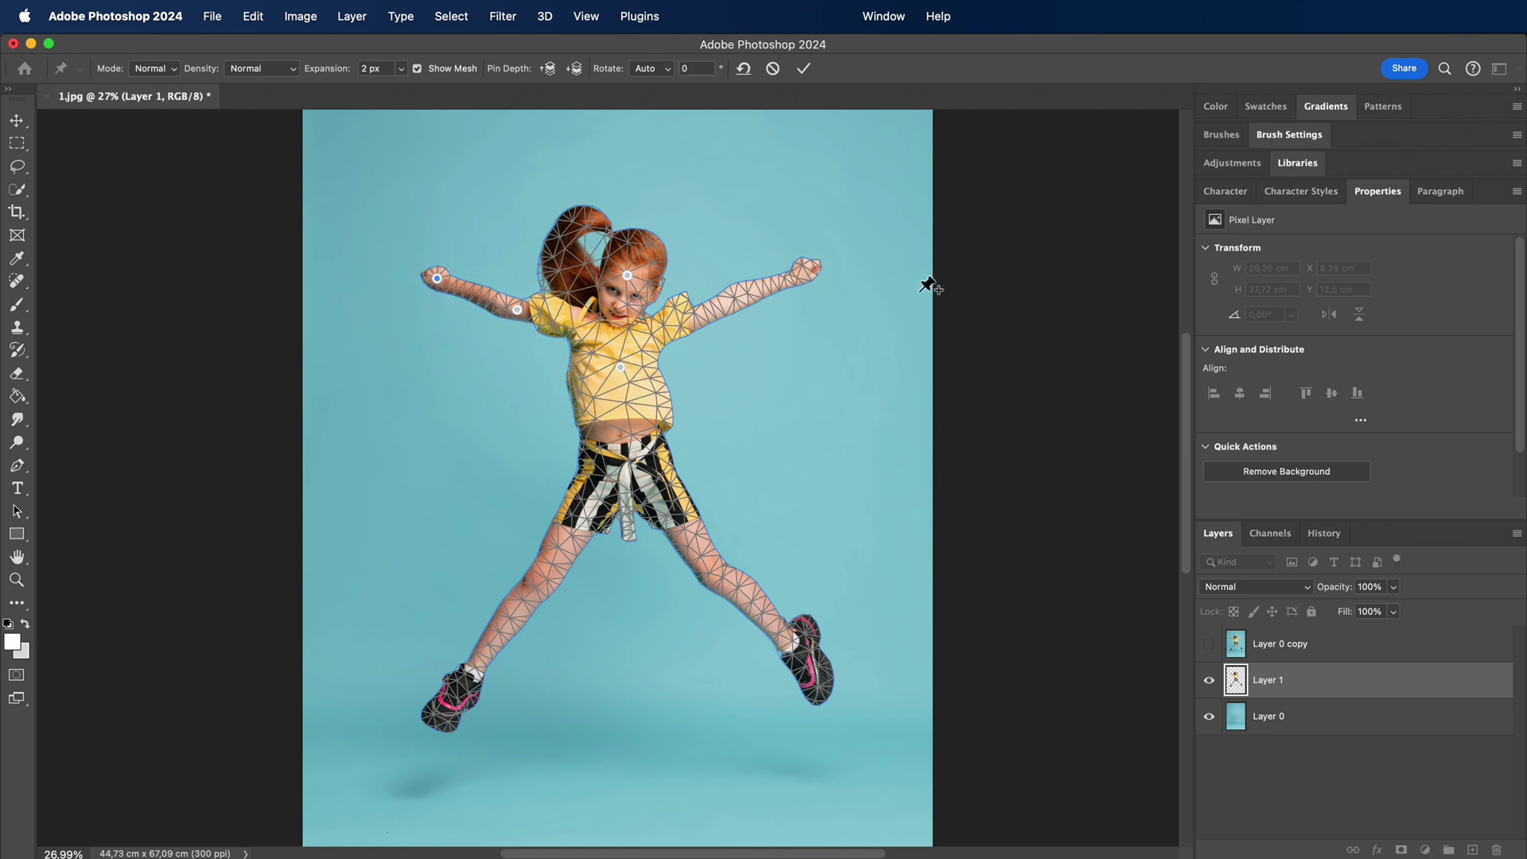
click(737, 298)
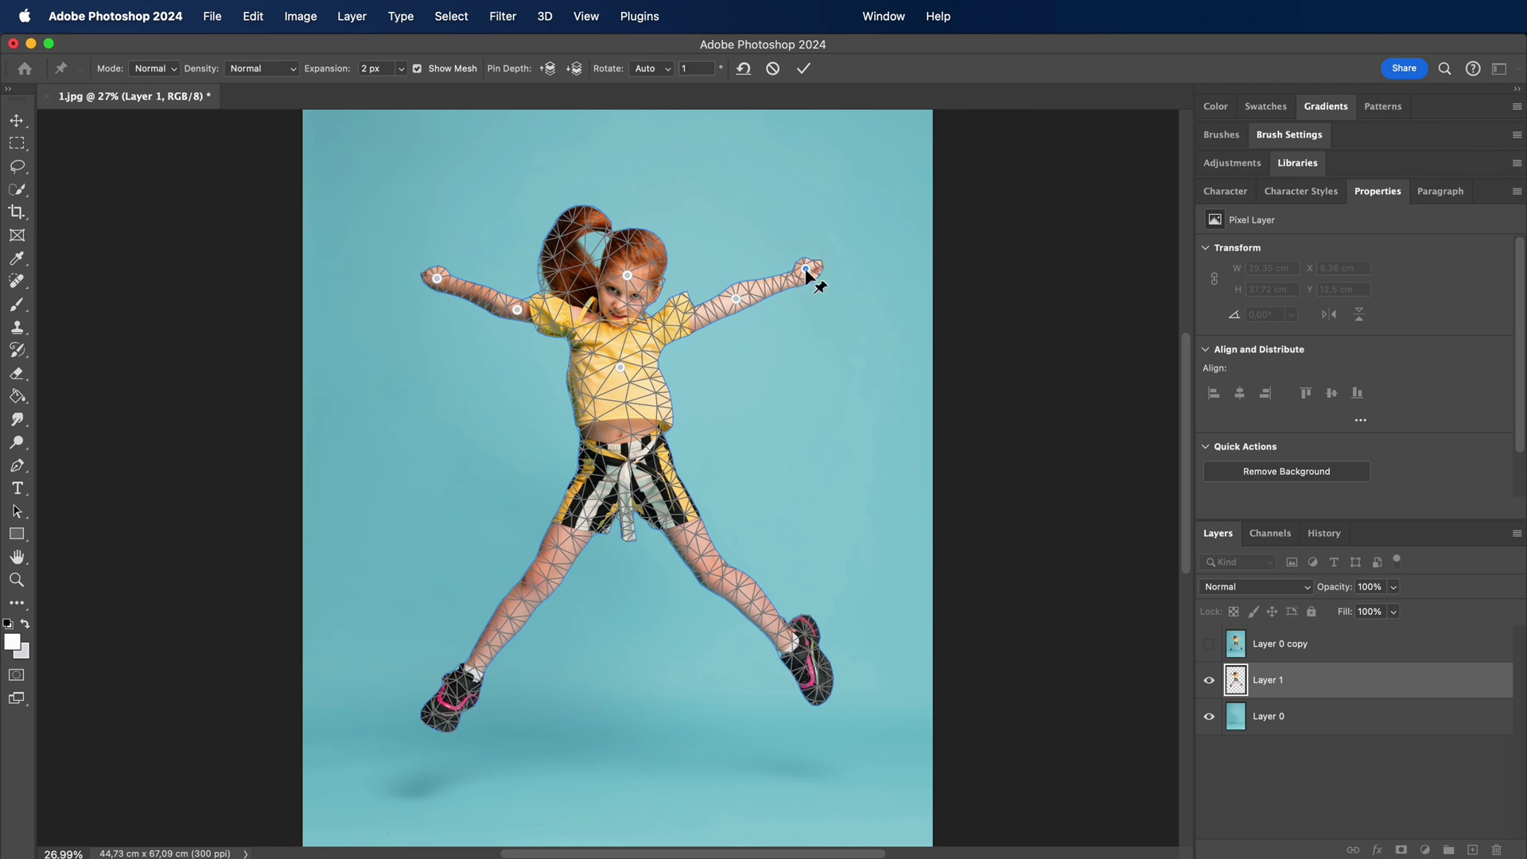
click(626, 459)
click(454, 691)
click(794, 654)
drag(738, 300, 732, 331)
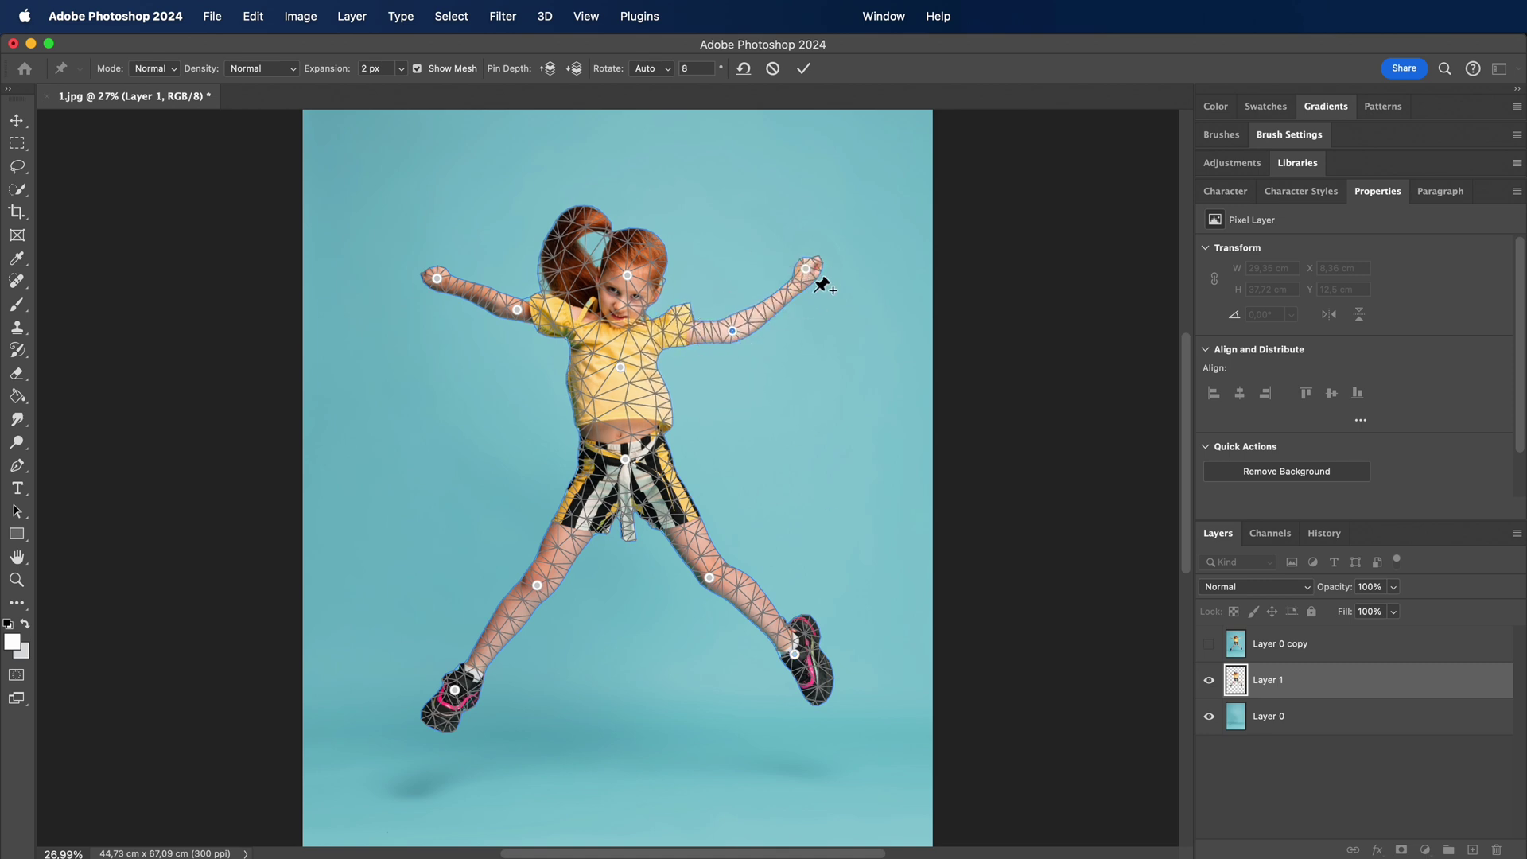
drag(802, 272, 797, 322)
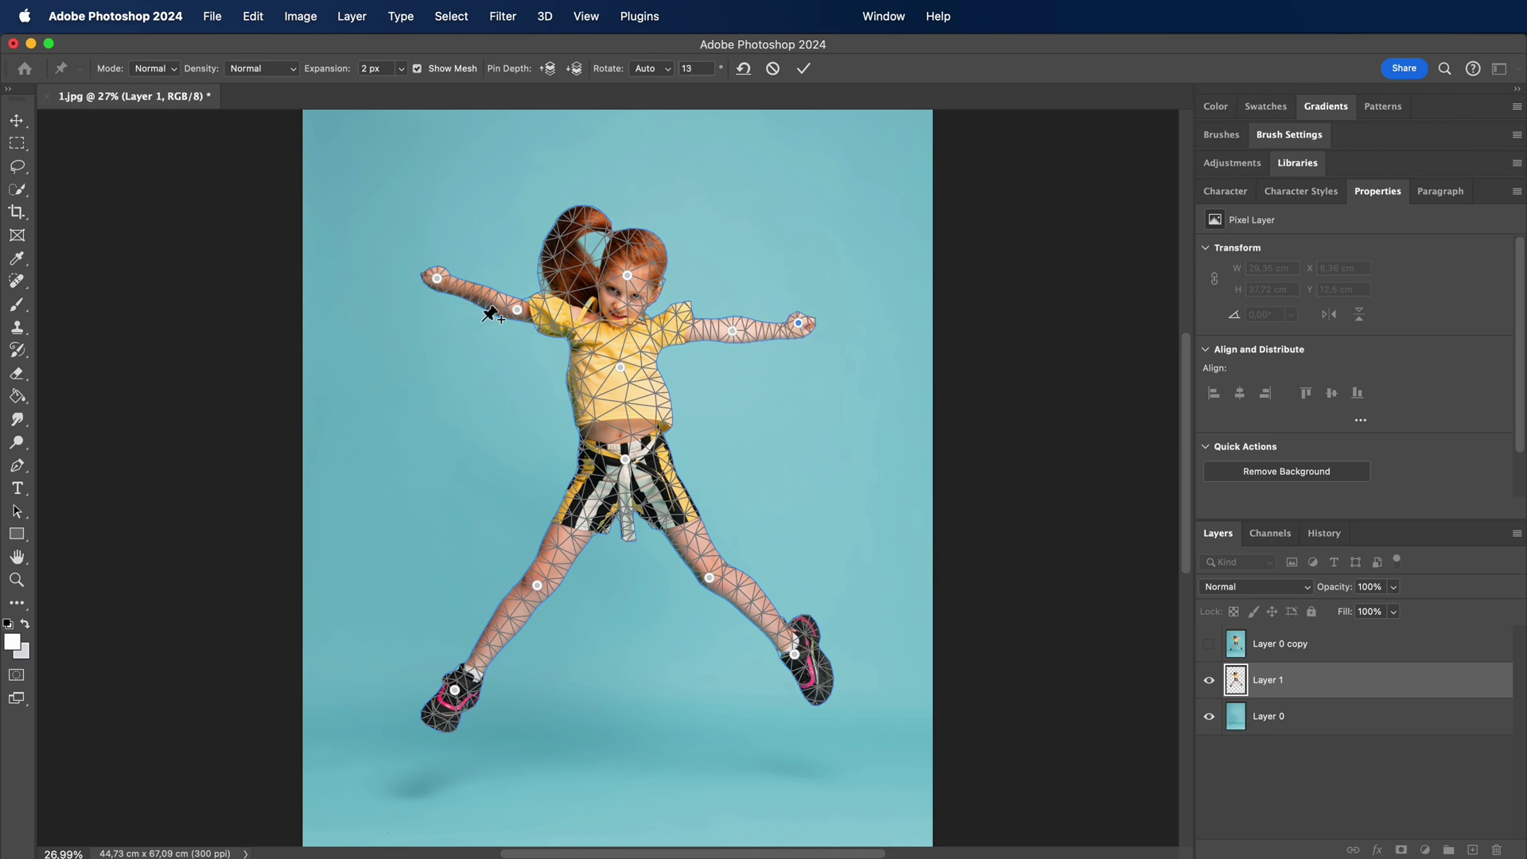
Drag the picture-left elbow and hand pins down to level that arm, nudging the chest.
drag(518, 315, 516, 329)
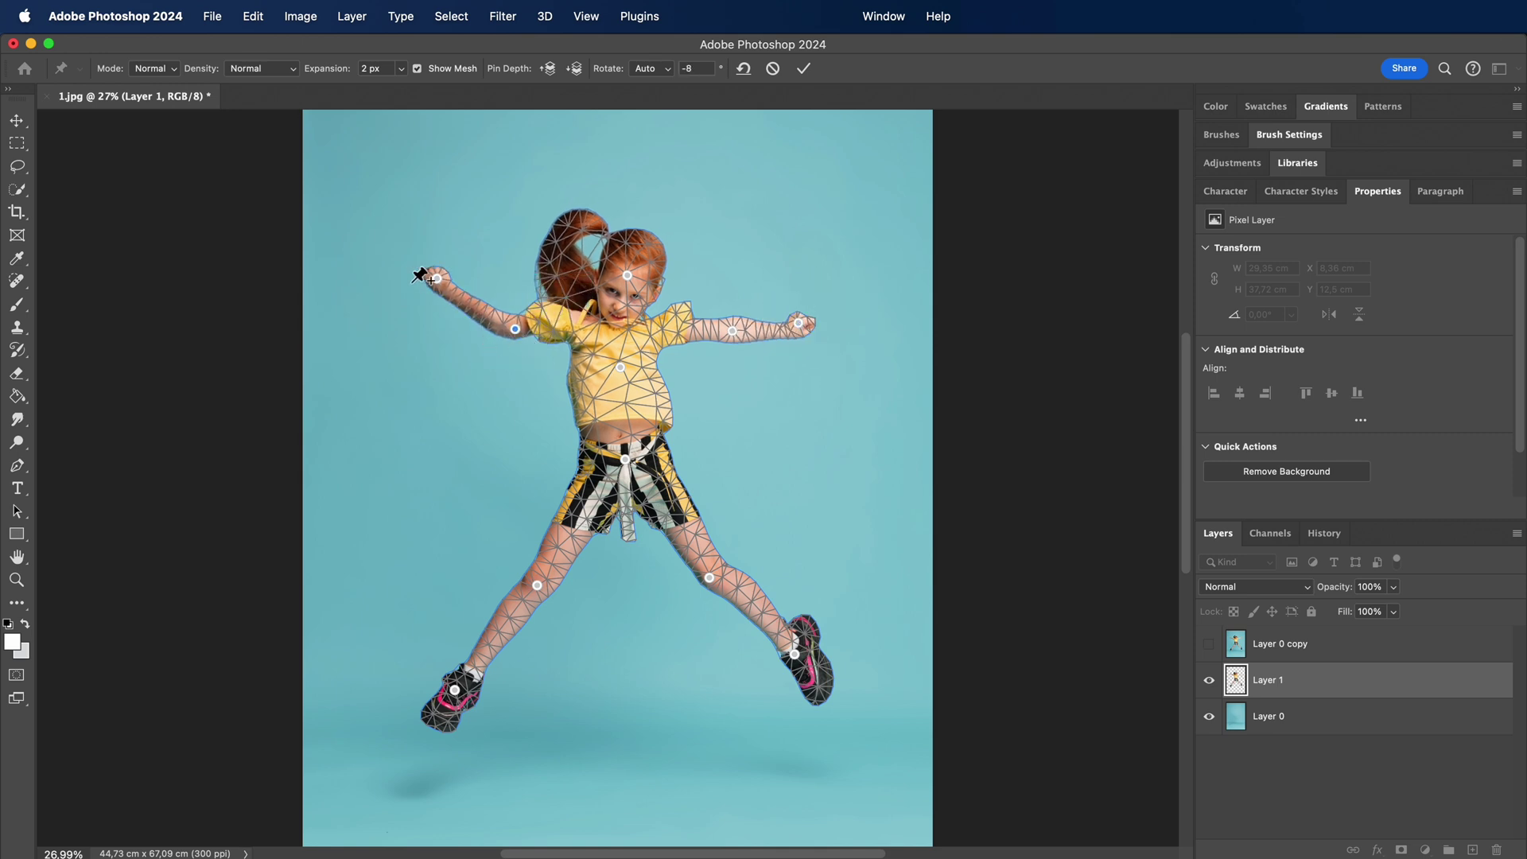
drag(437, 282, 509, 338)
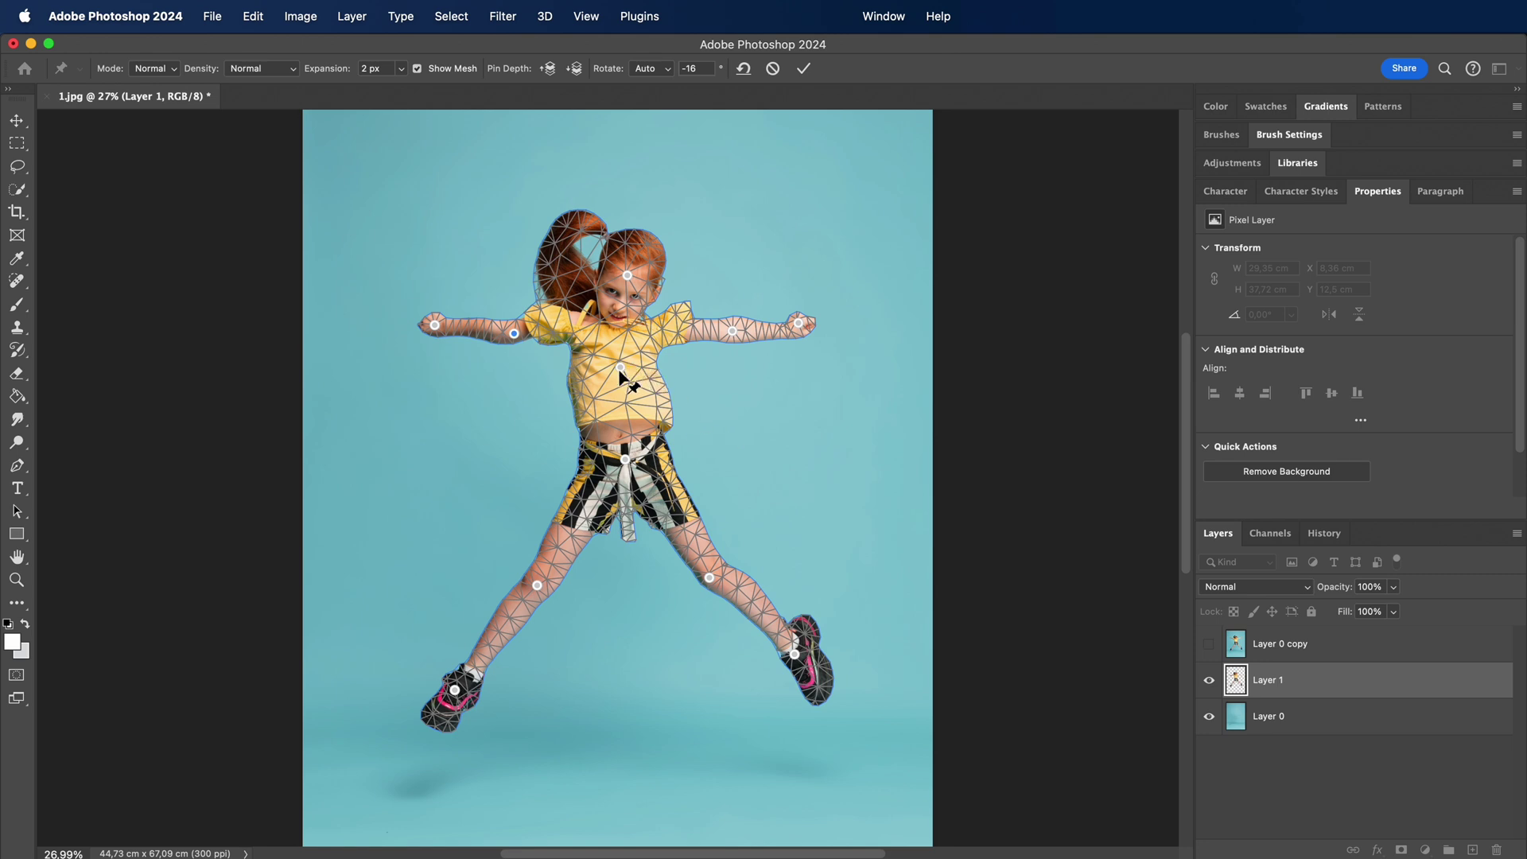
drag(619, 368, 628, 371)
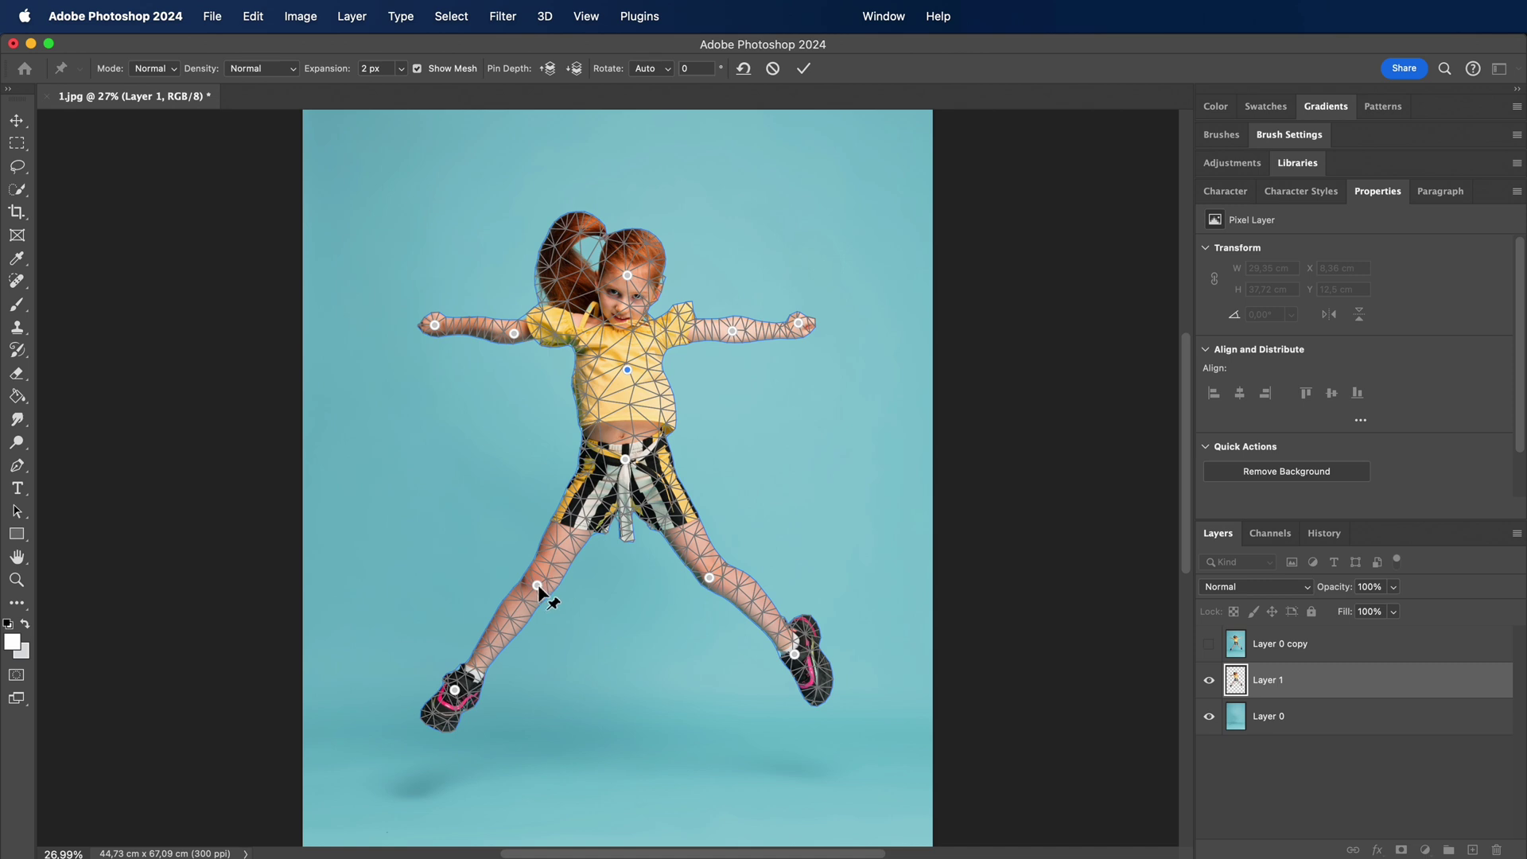
Pull both knee pins inward and move the picture-left foot under the body.
drag(537, 586, 602, 577)
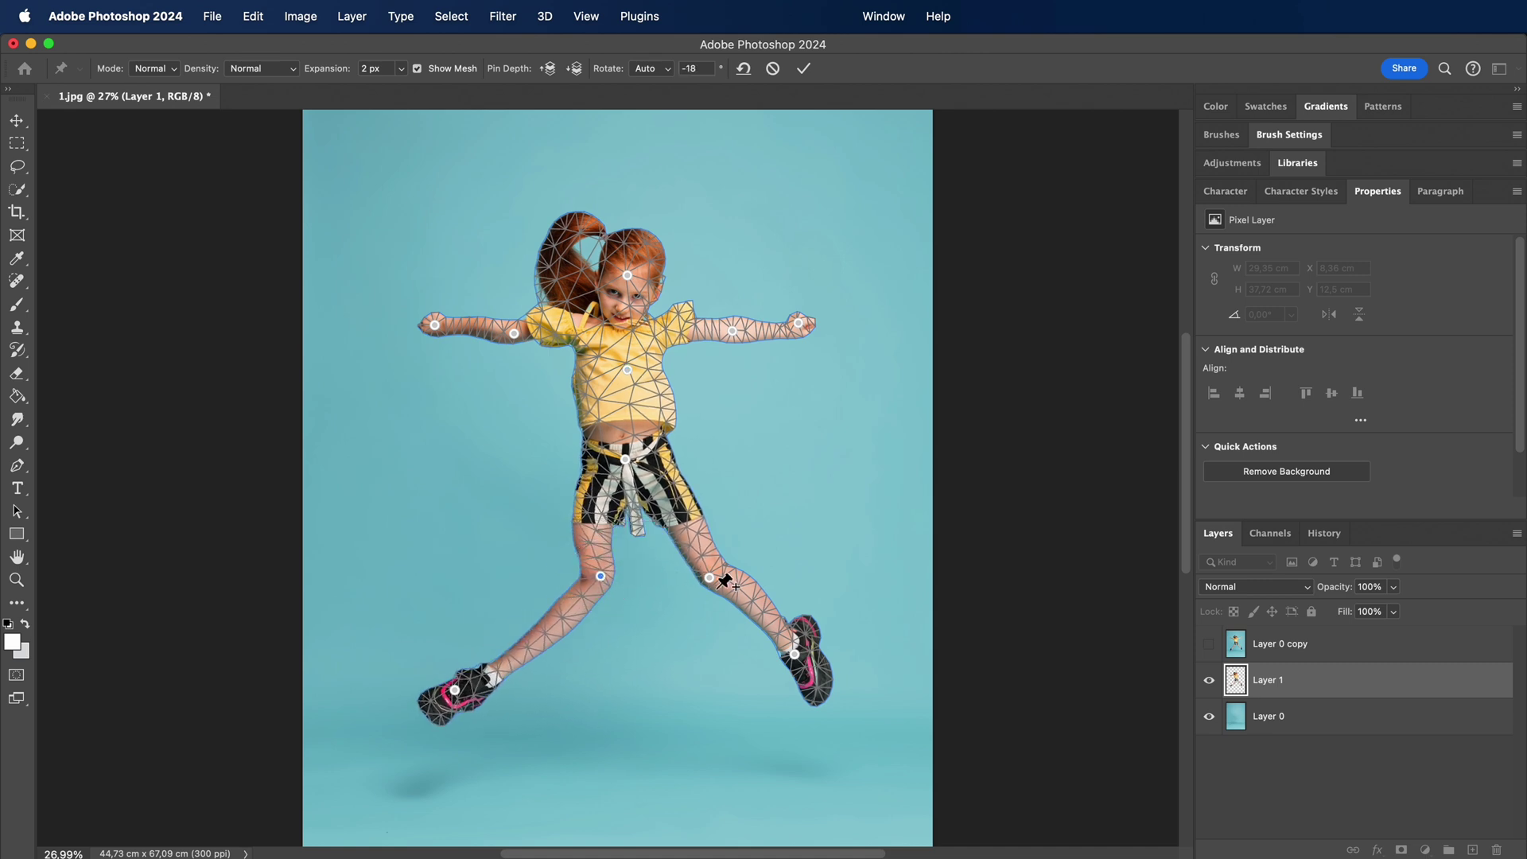
drag(710, 579, 654, 584)
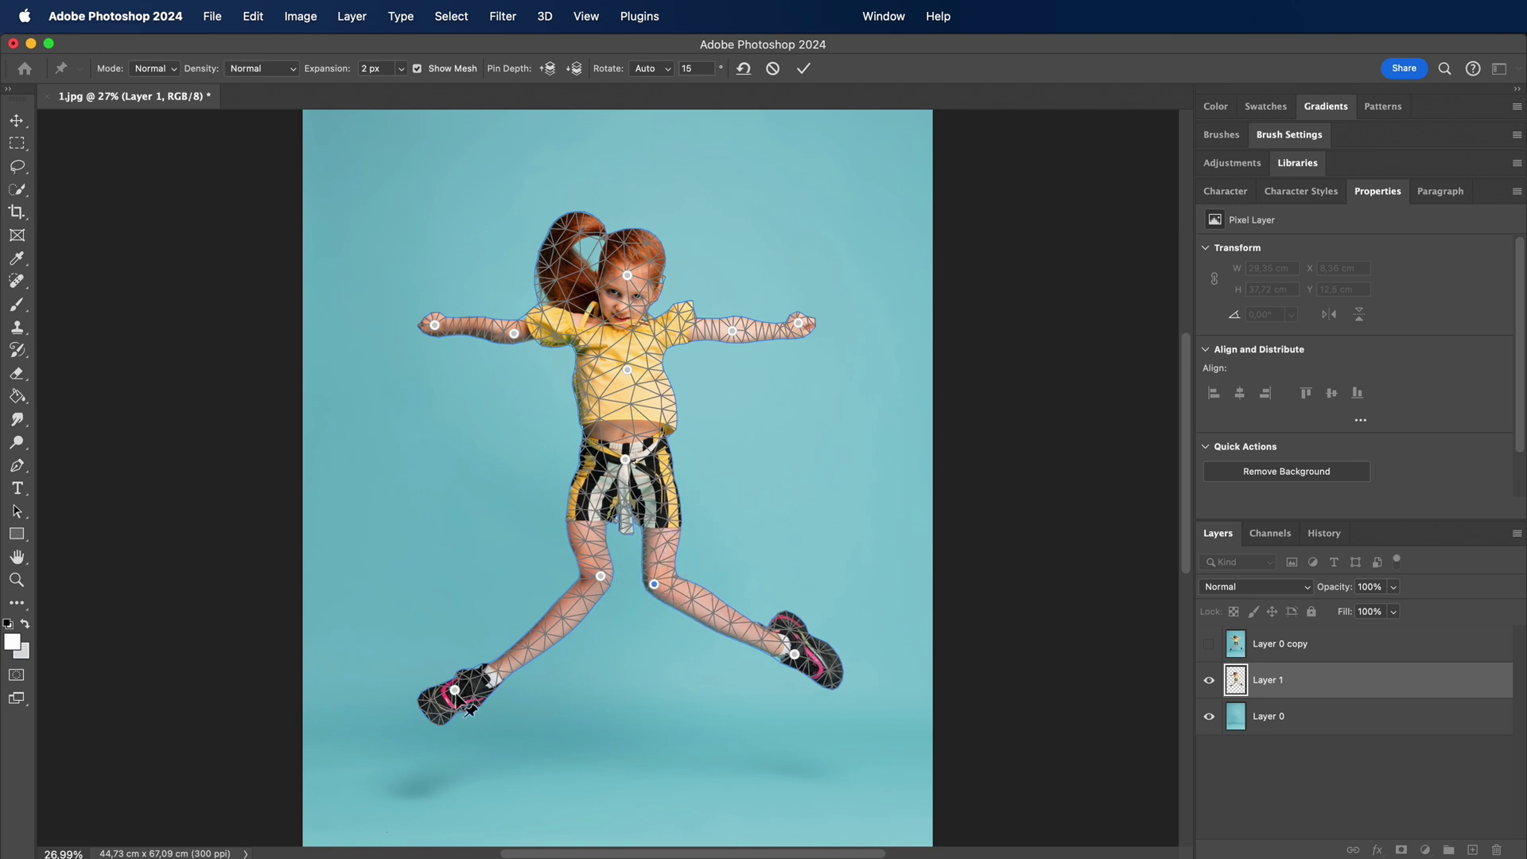
drag(454, 691, 616, 668)
drag(603, 573, 587, 578)
drag(607, 669, 580, 661)
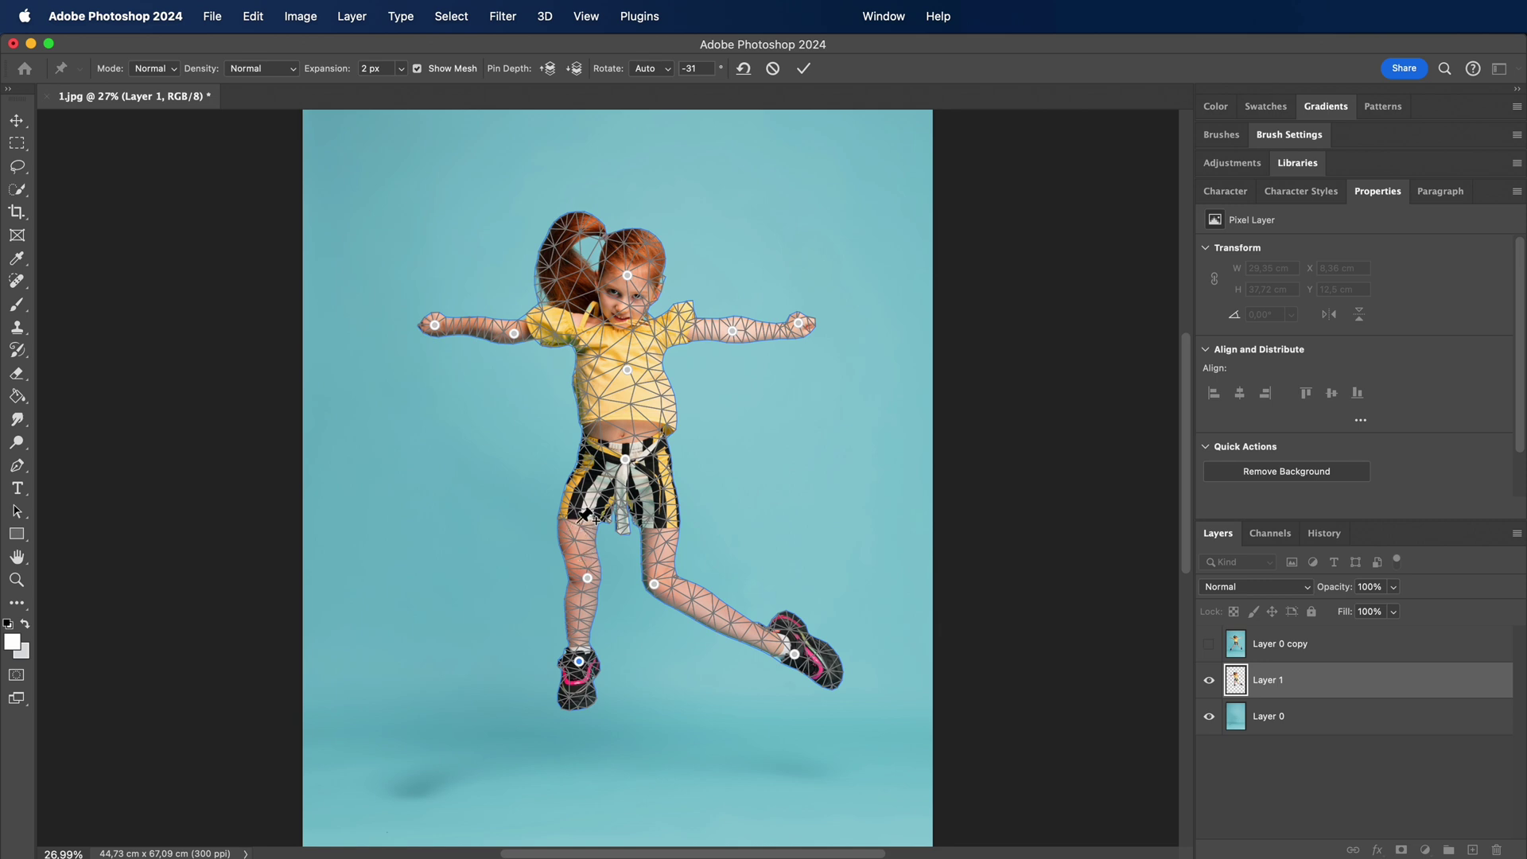
Add two pins on the shorts and reshape them around the straightened leg.
click(576, 520)
drag(576, 520, 590, 522)
drag(588, 676, 580, 680)
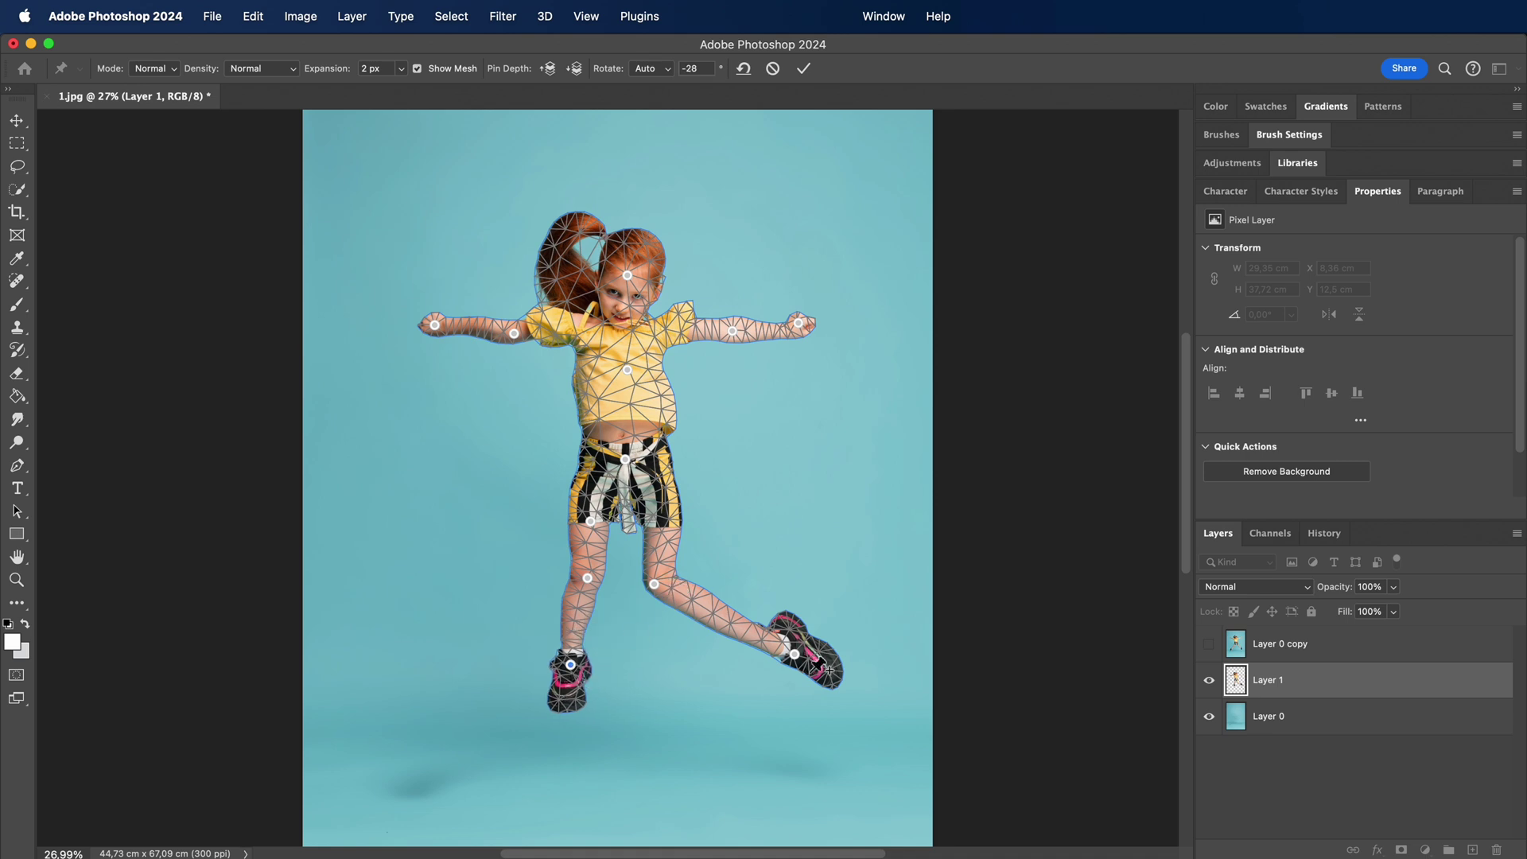
click(676, 509)
drag(675, 510, 596, 522)
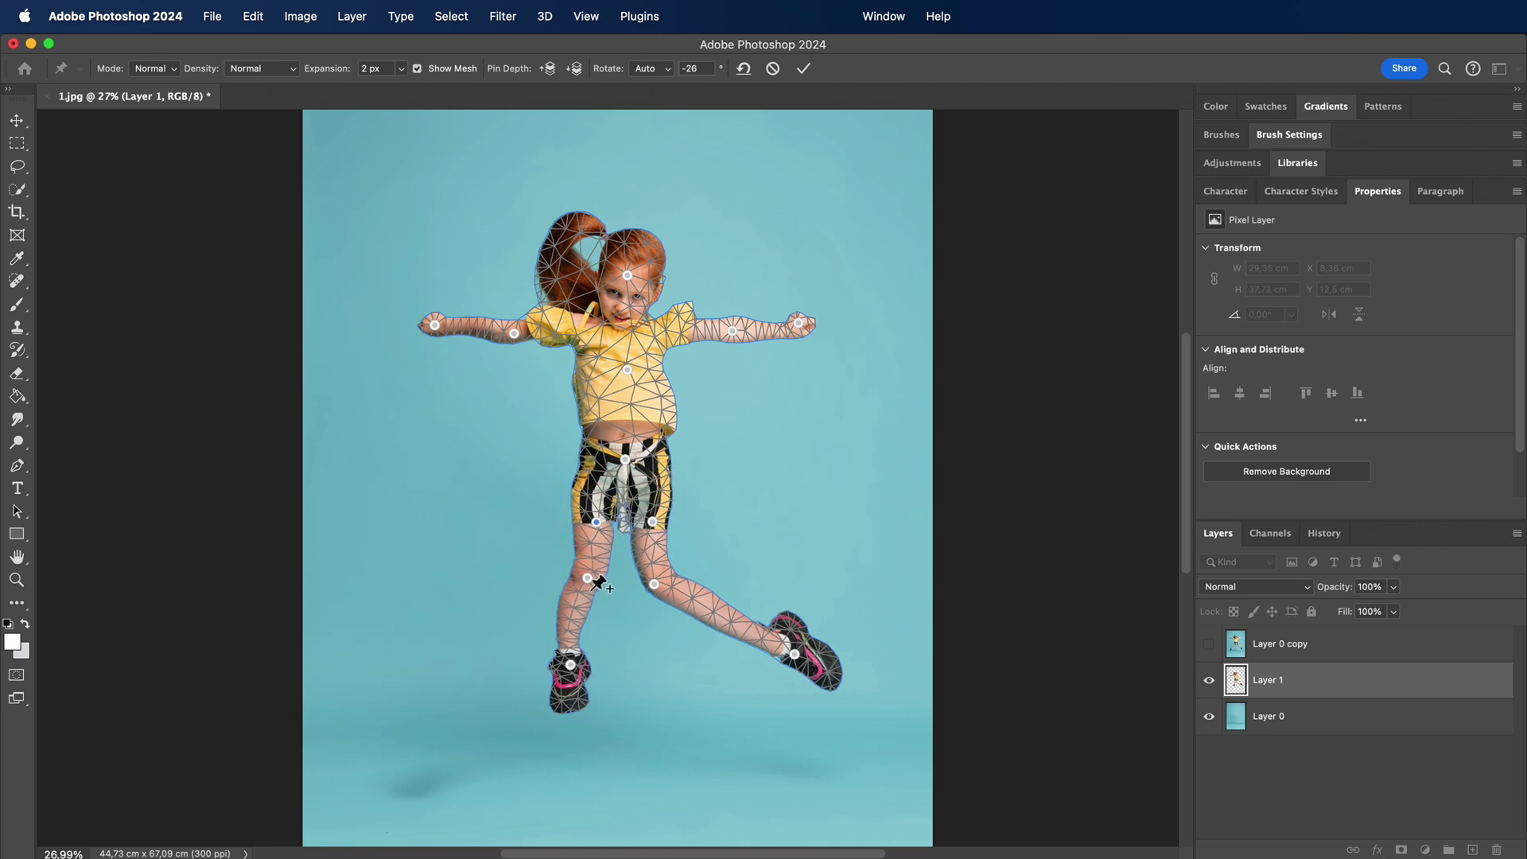
Fine-tune the picture-left knee and shoe positions, then pin the left shin.
drag(587, 580, 589, 583)
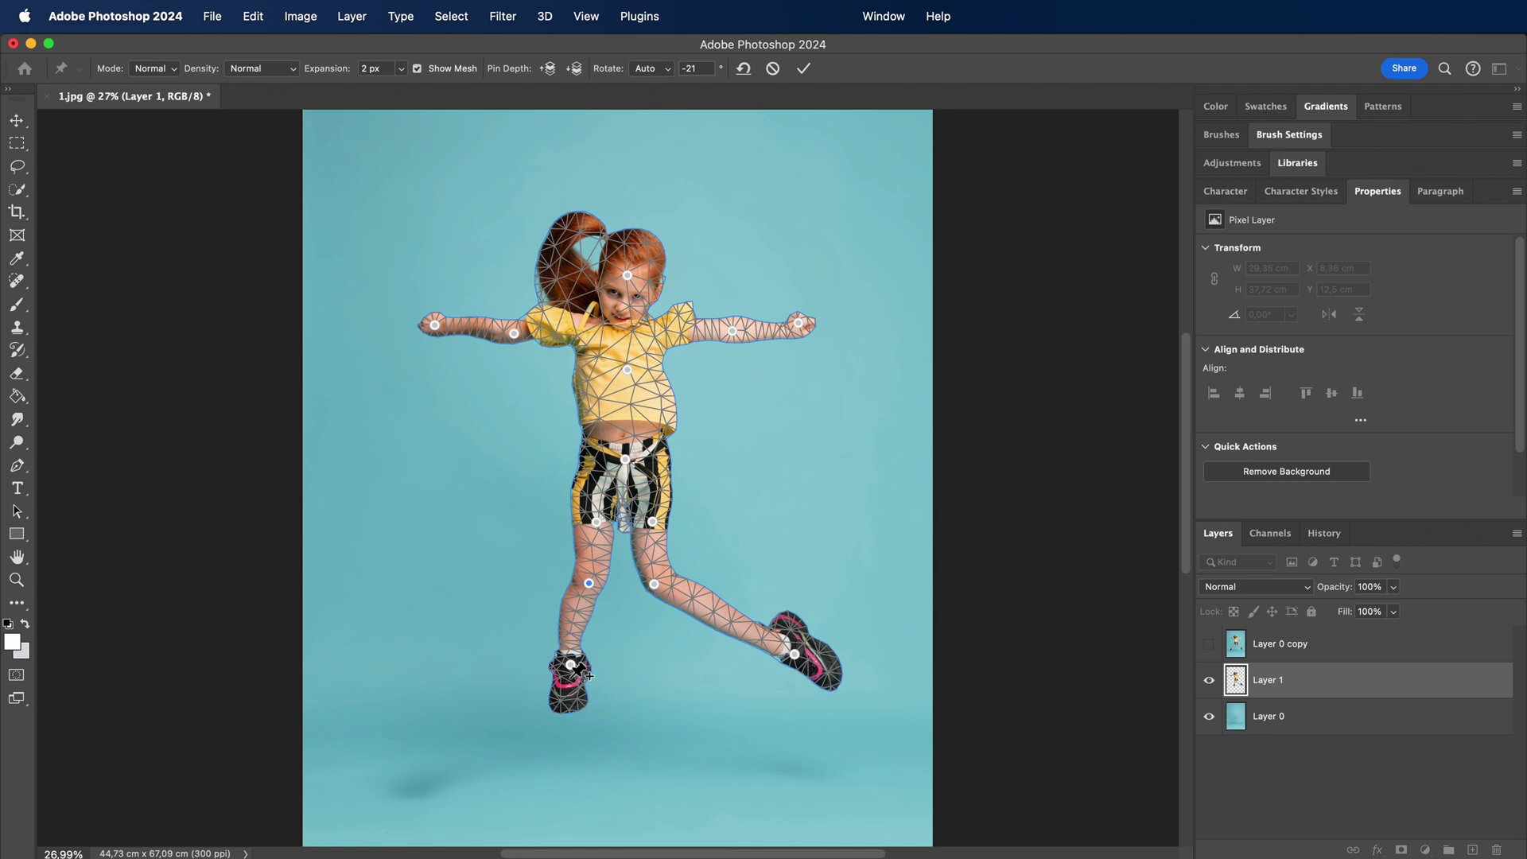
drag(570, 664, 574, 663)
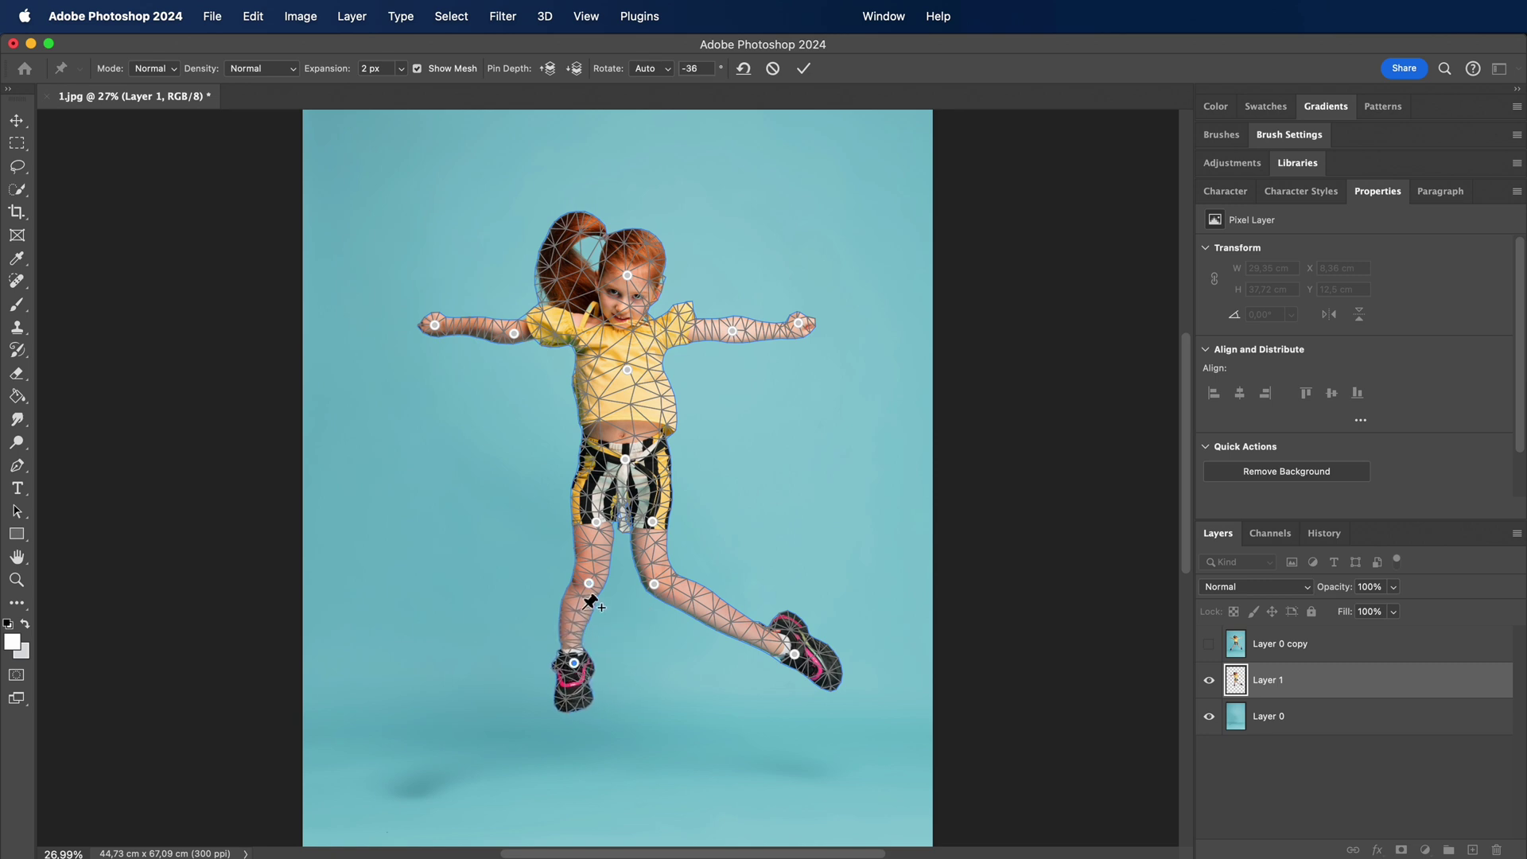
drag(587, 584, 593, 584)
drag(574, 663, 581, 663)
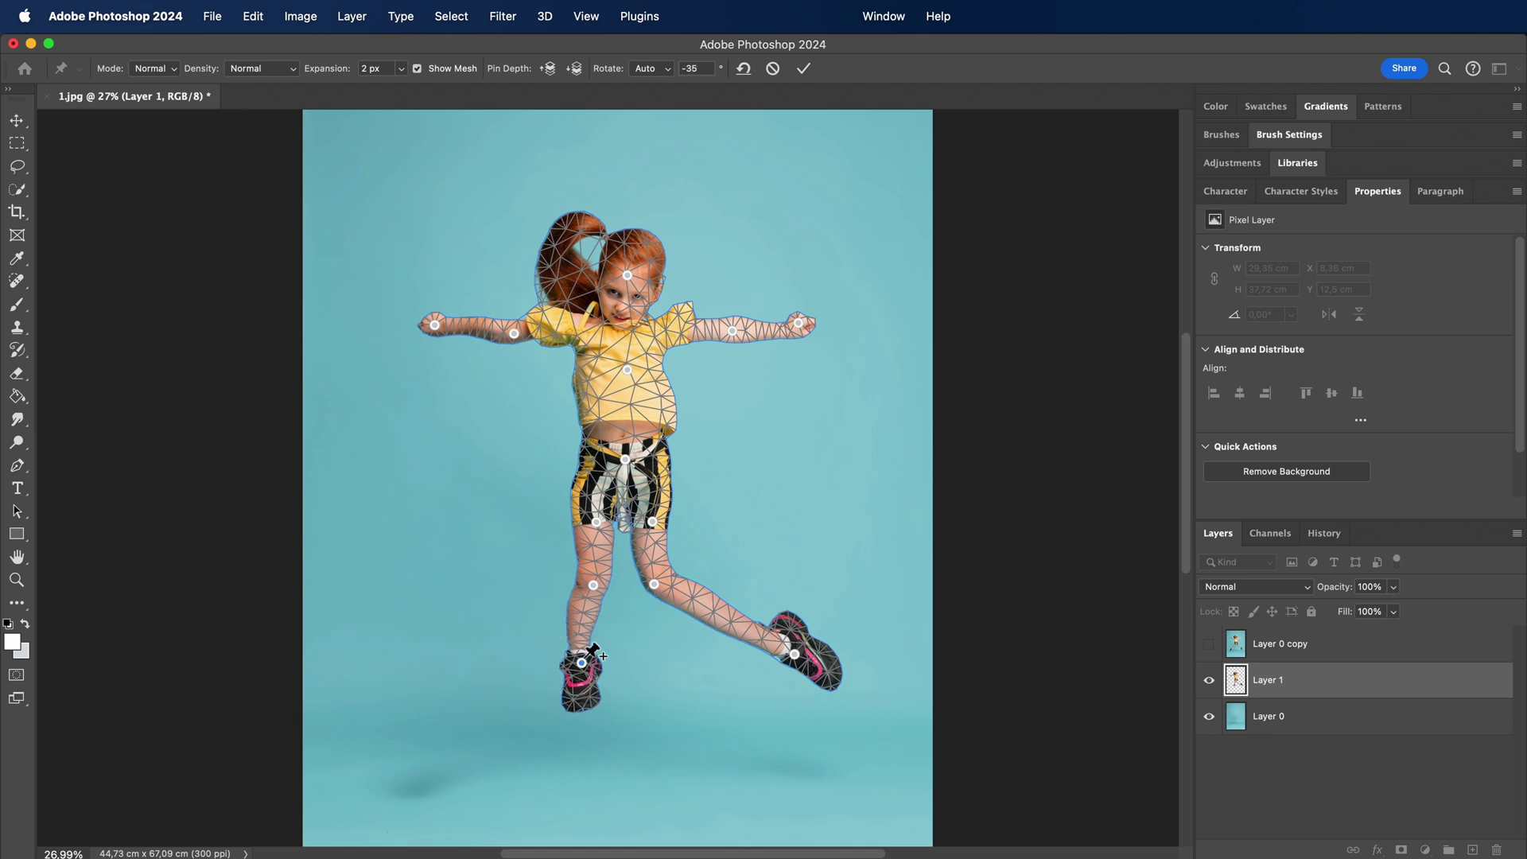
click(587, 618)
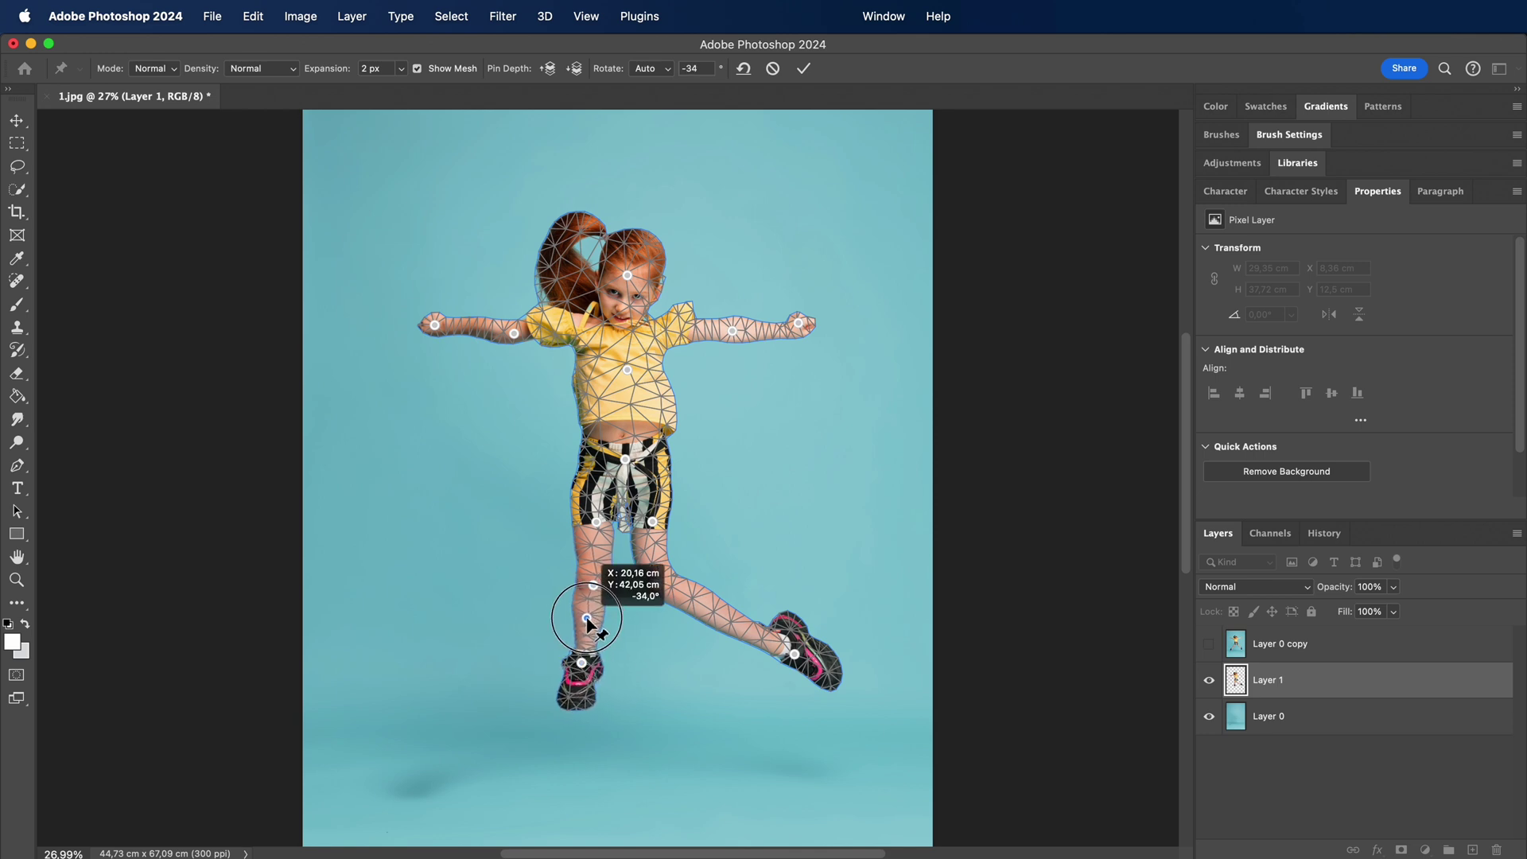
Pin the picture-right shoe, bring it and the knee beside the left leg, and pin the shin.
scroll(785, 634, left, 2)
click(814, 648)
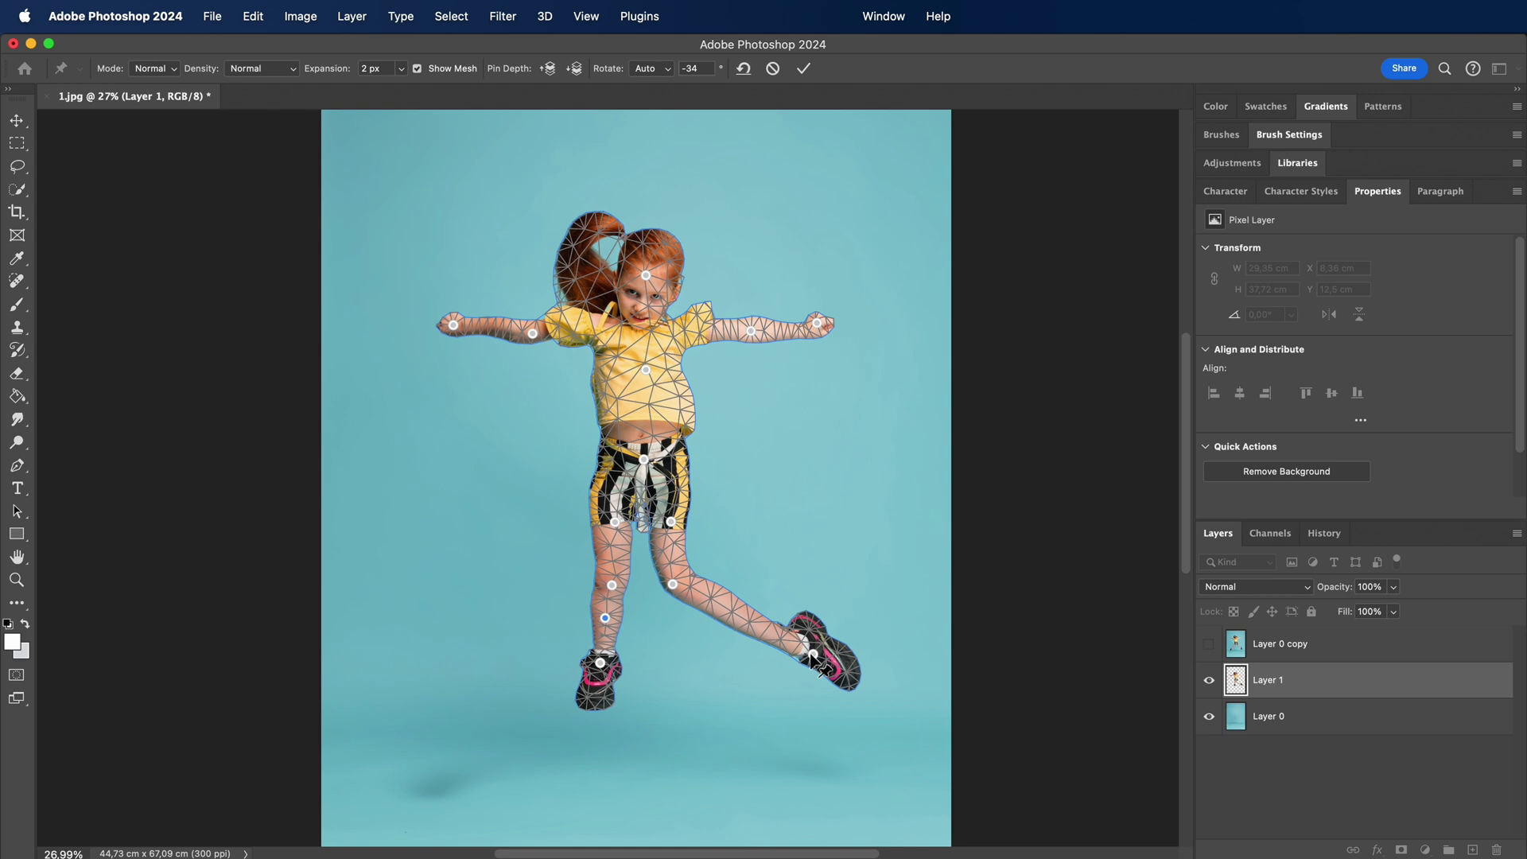
drag(814, 648, 683, 660)
drag(673, 585, 684, 675)
click(680, 619)
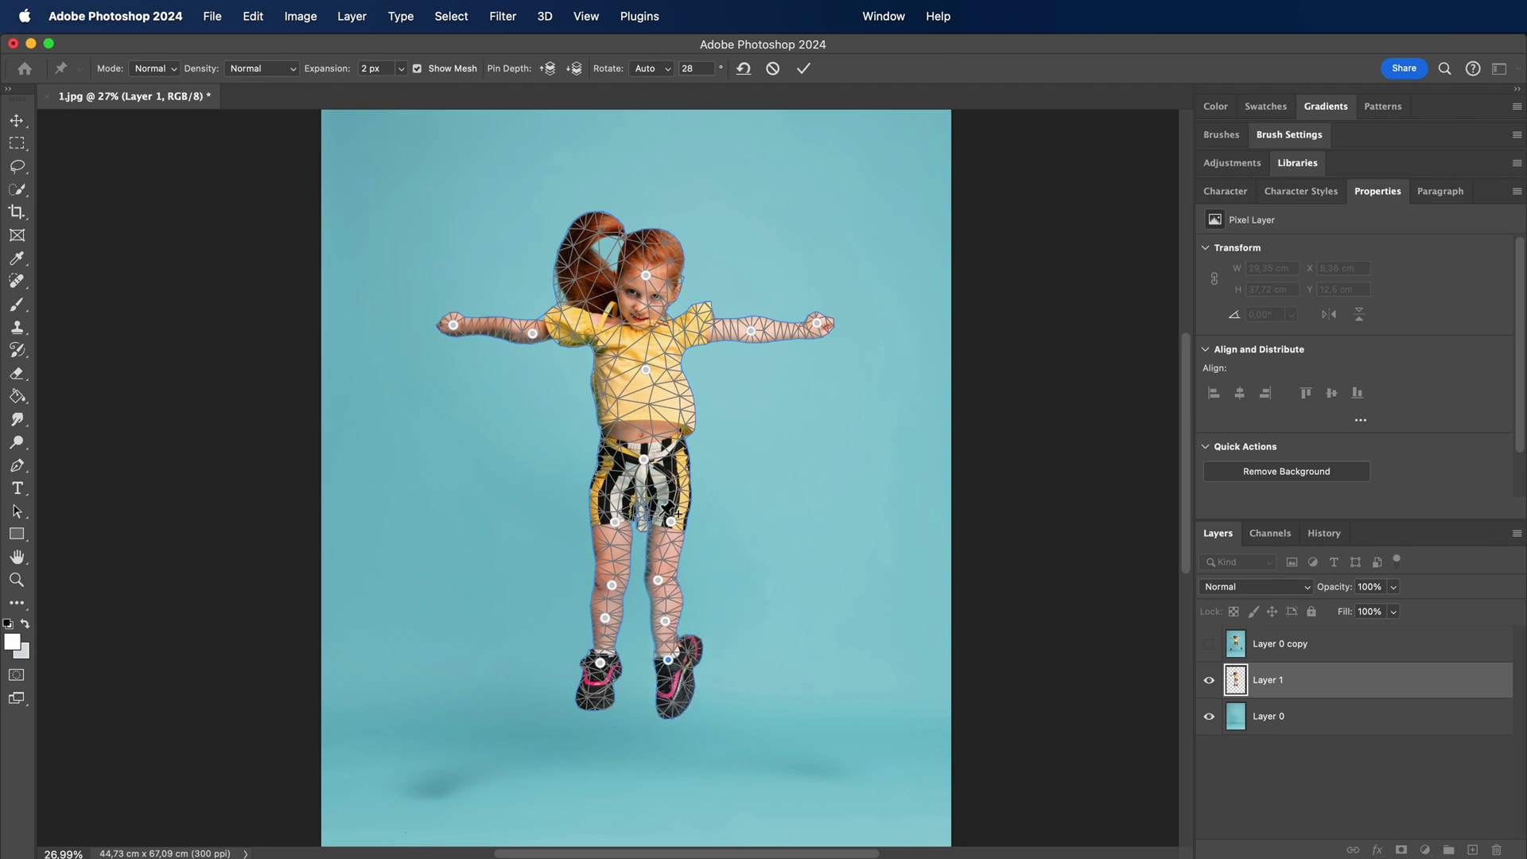
Zoom in and fine-tune the shorts, right calf and right ankle pins.
scroll(641, 521, up, 3)
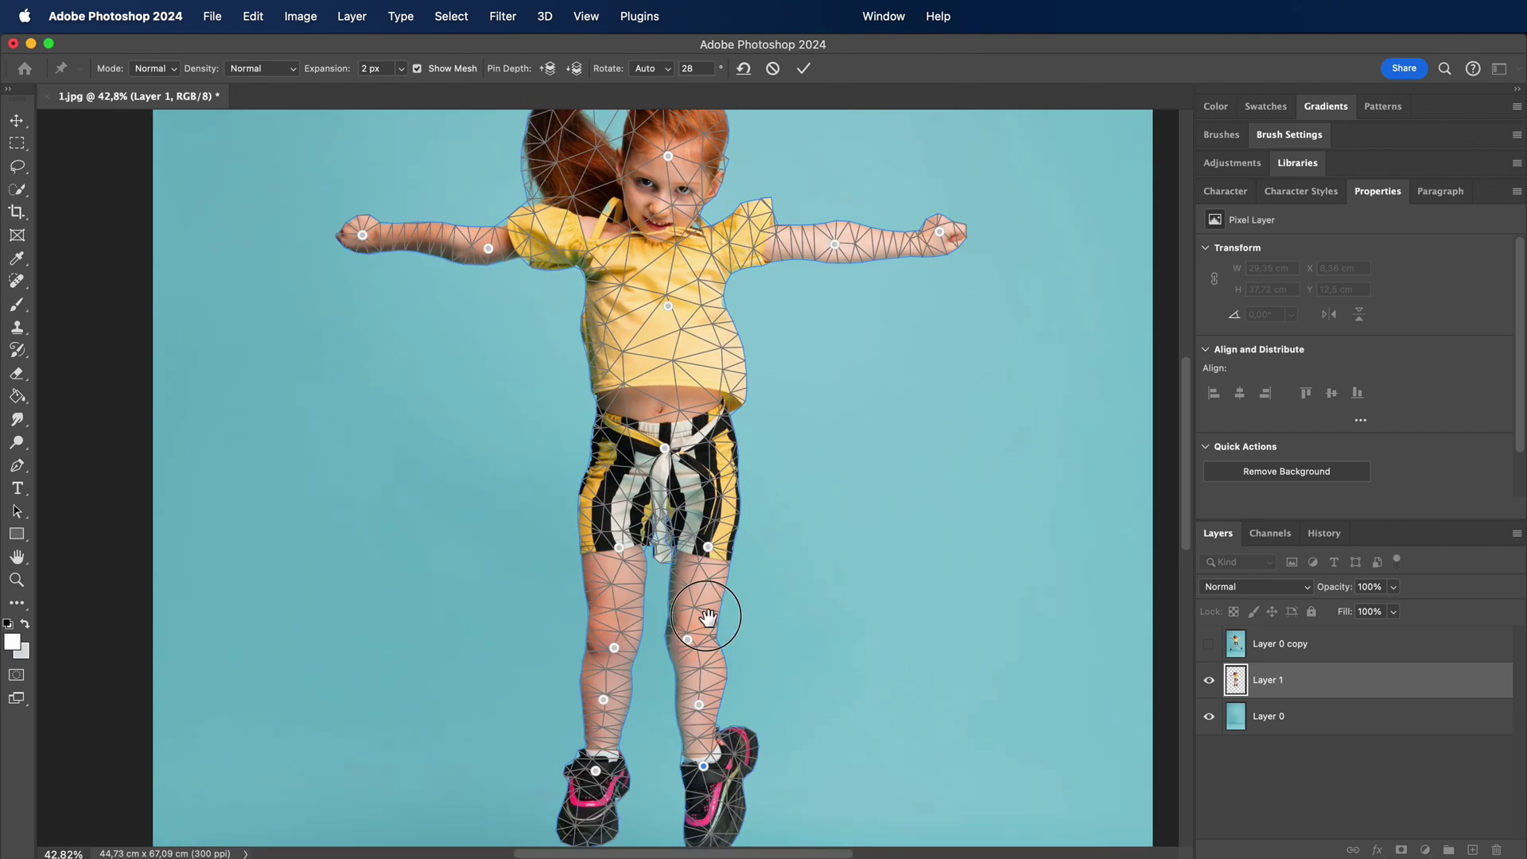
drag(716, 620, 714, 541)
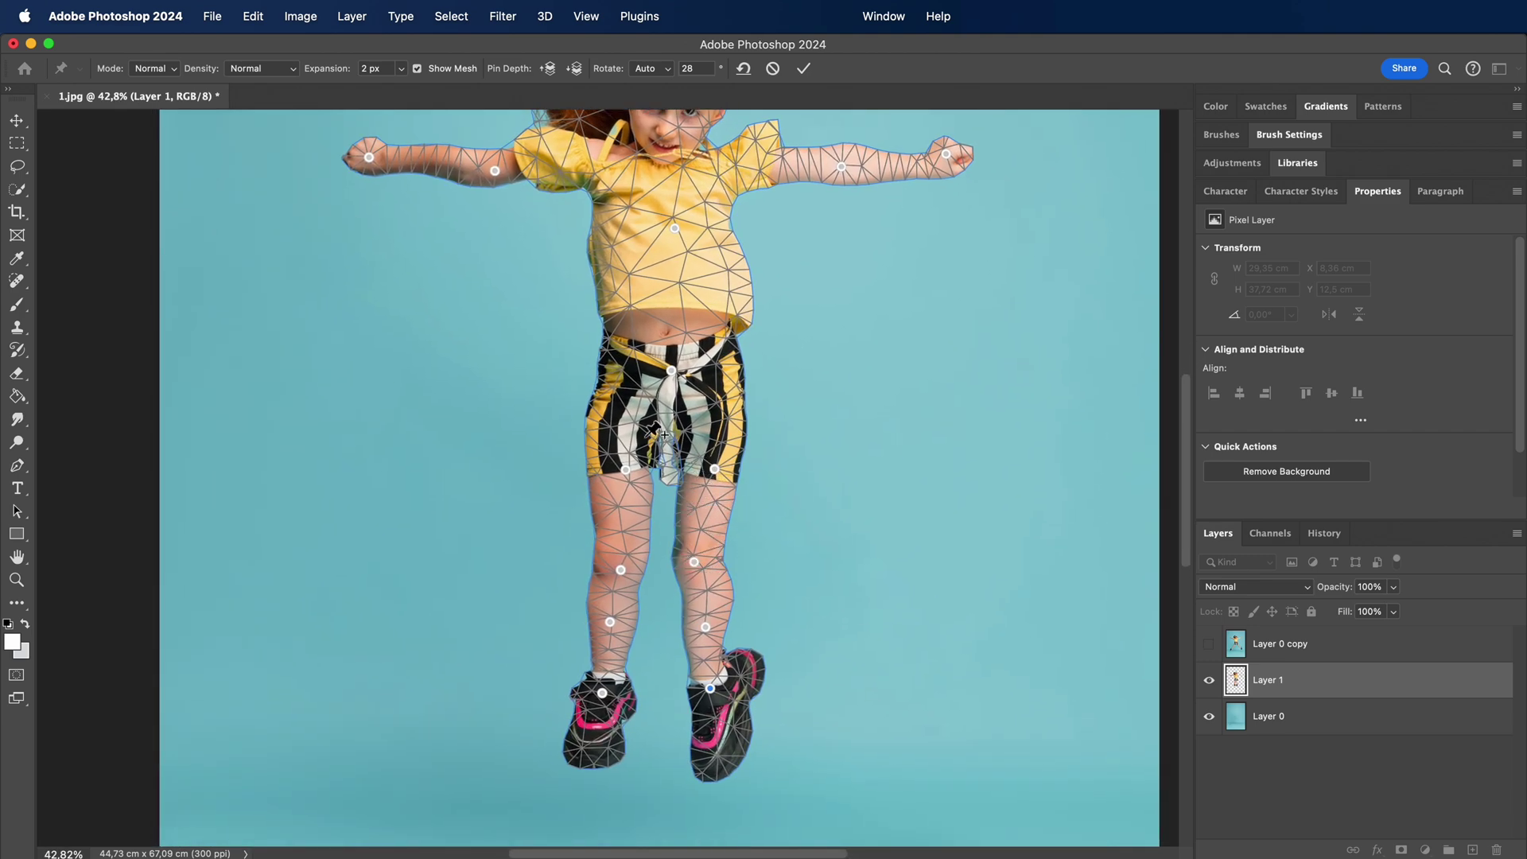
drag(713, 470, 710, 463)
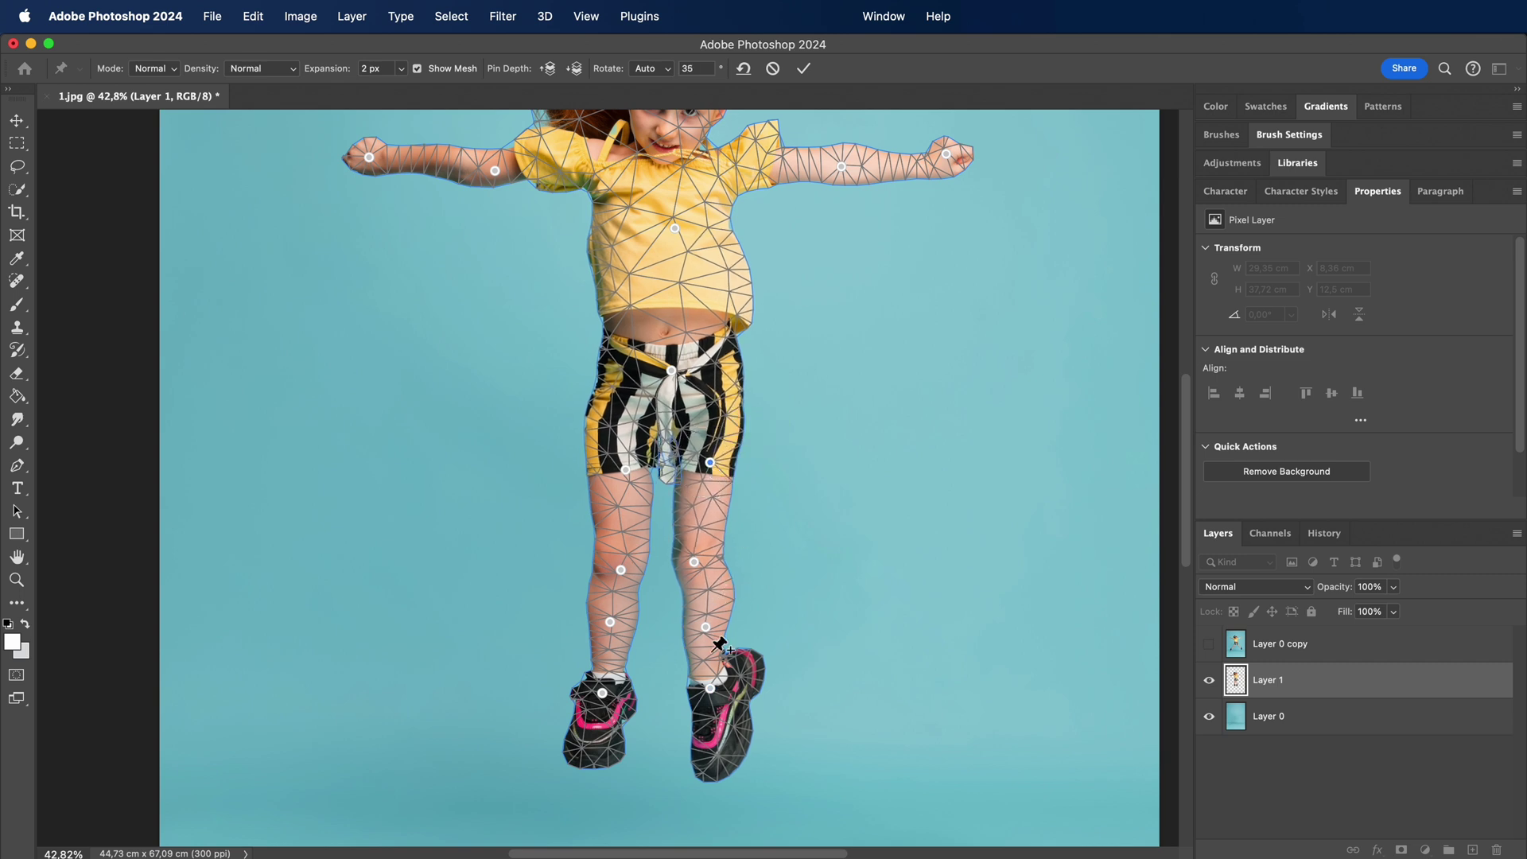
drag(704, 630, 705, 625)
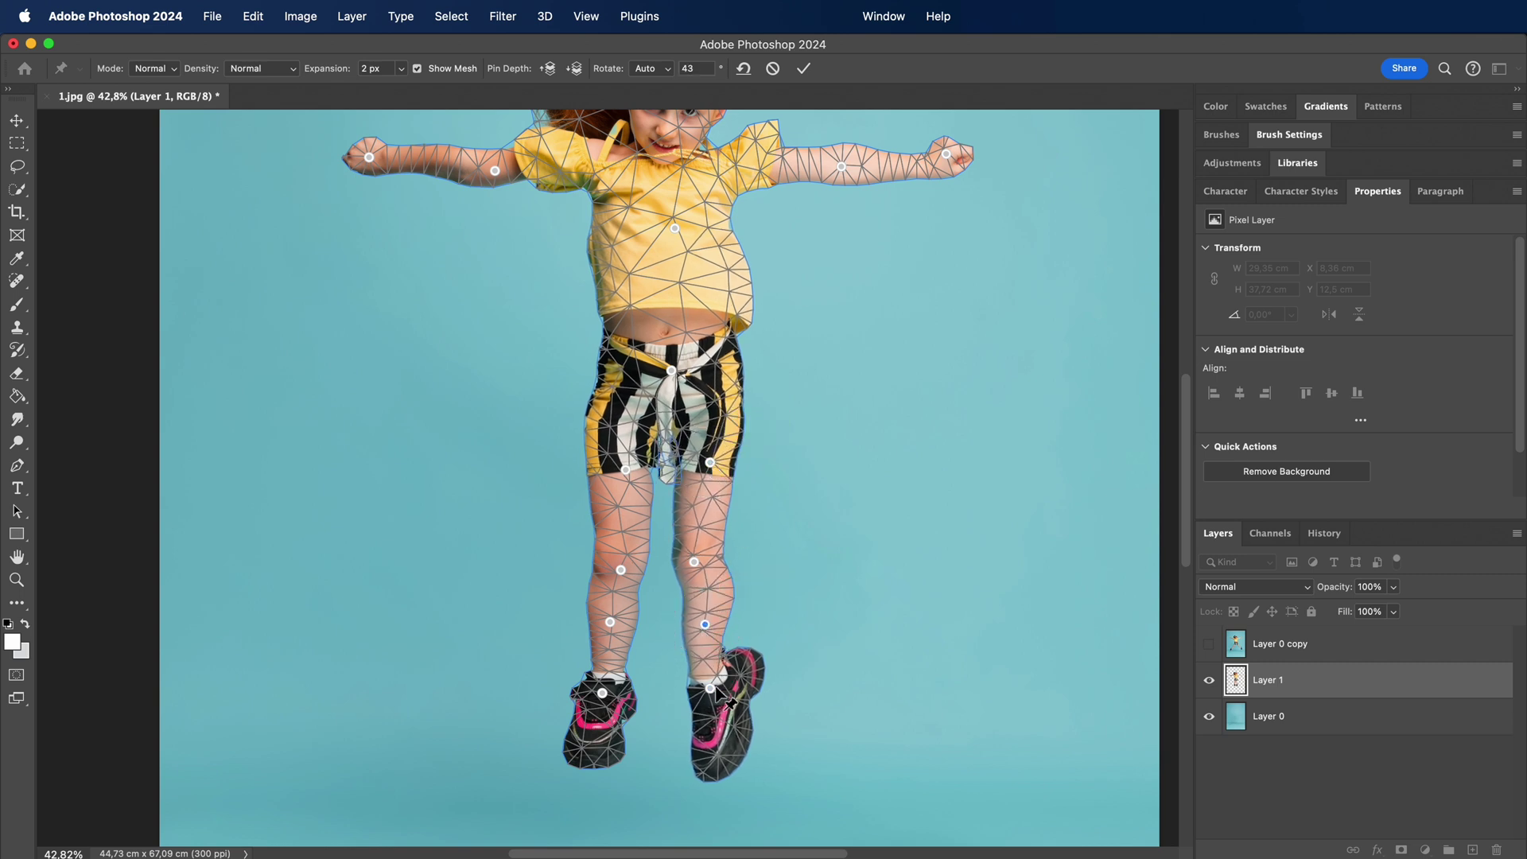
drag(710, 688, 702, 685)
scroll(689, 436, up, 6)
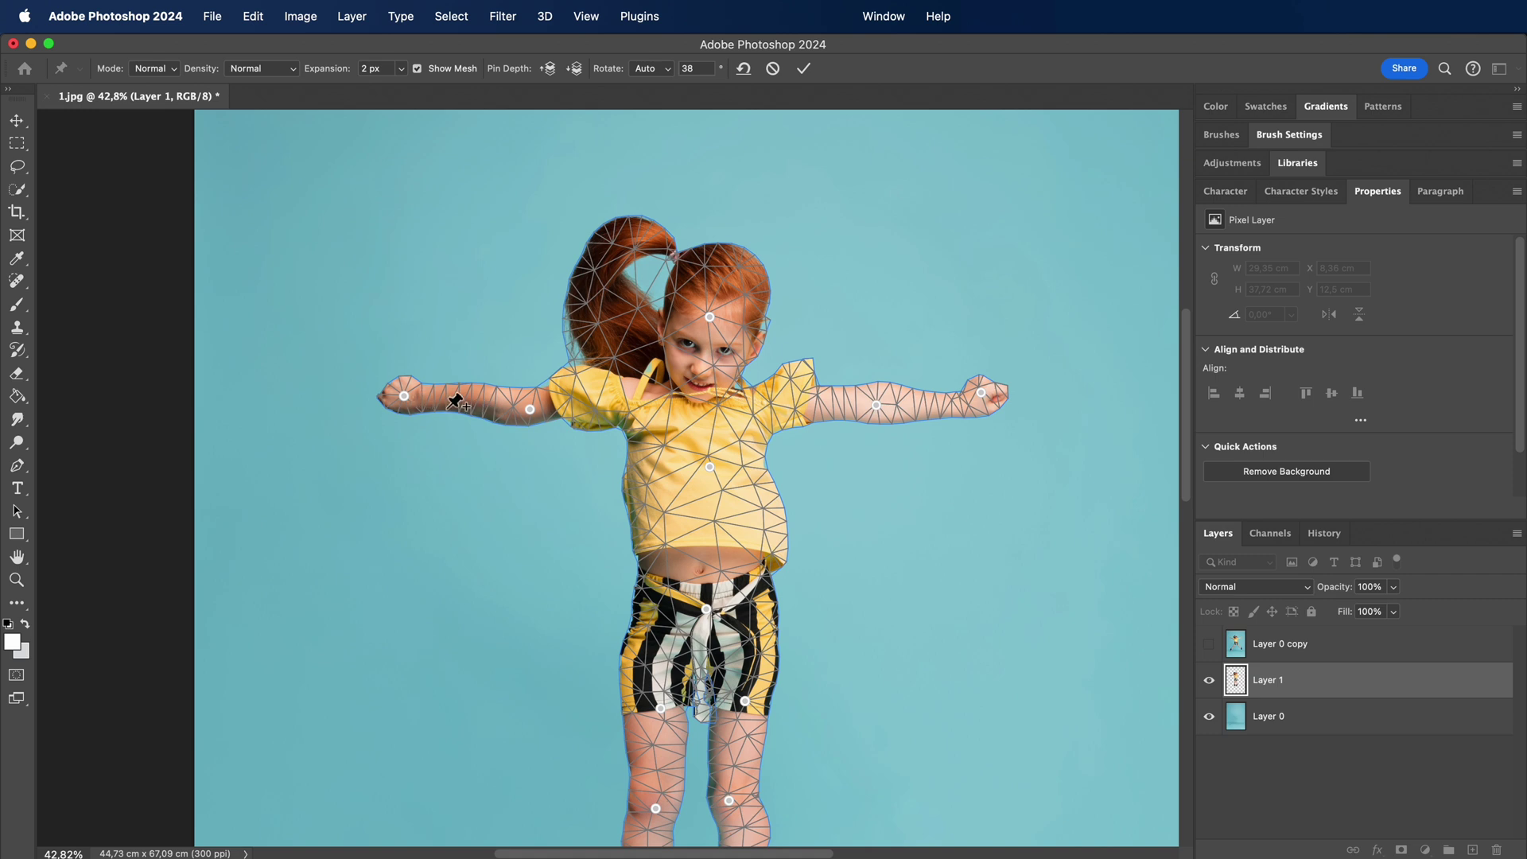
scroll(761, 447, down, 10)
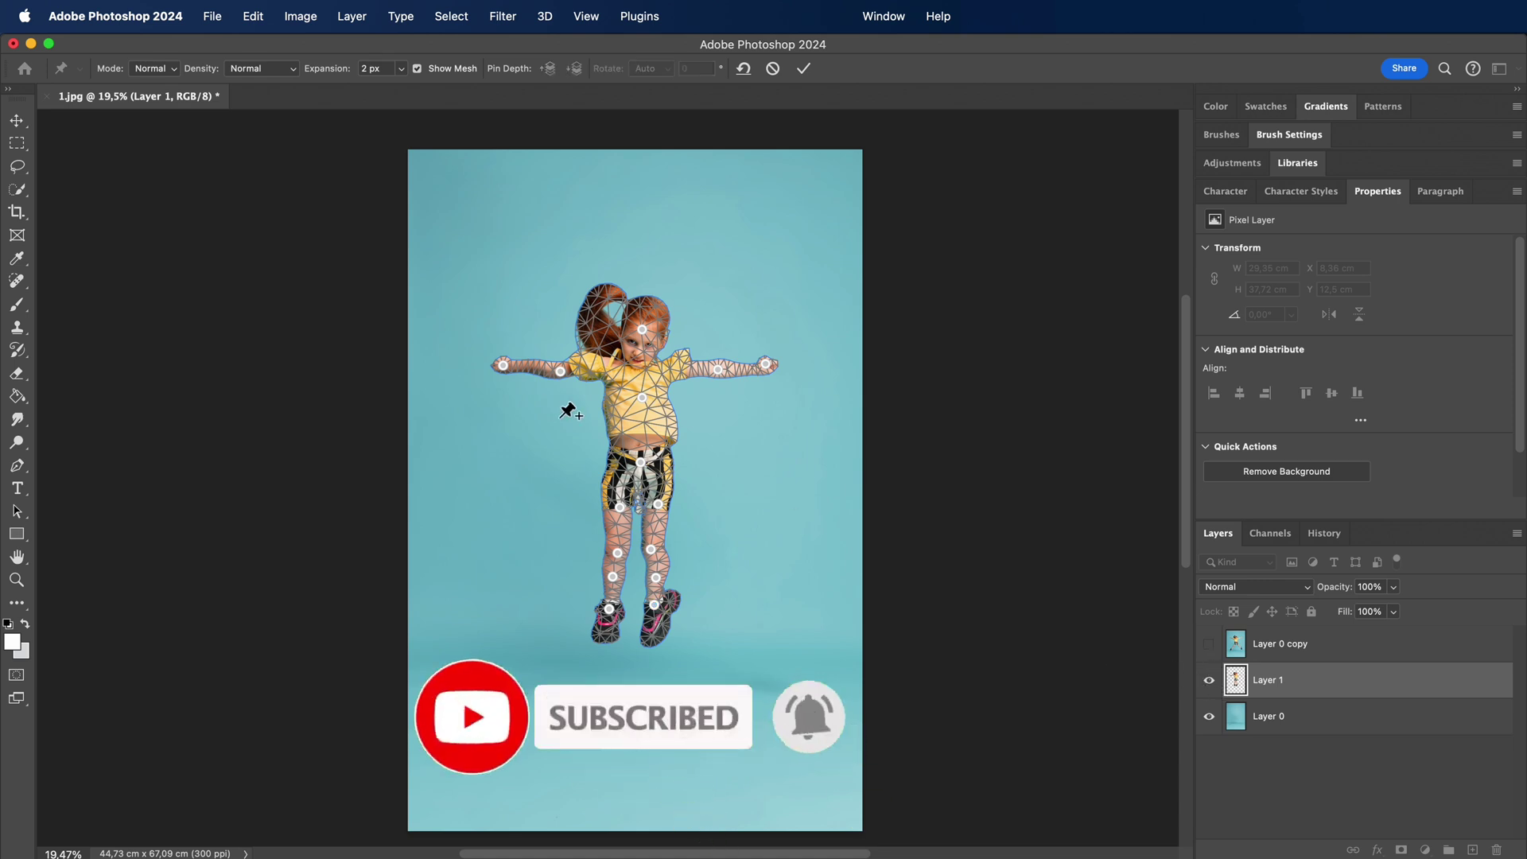
Commit the Puppet Warp and toggle Layer 0 copy to compare poses, ending with it hidden.
key(Return)
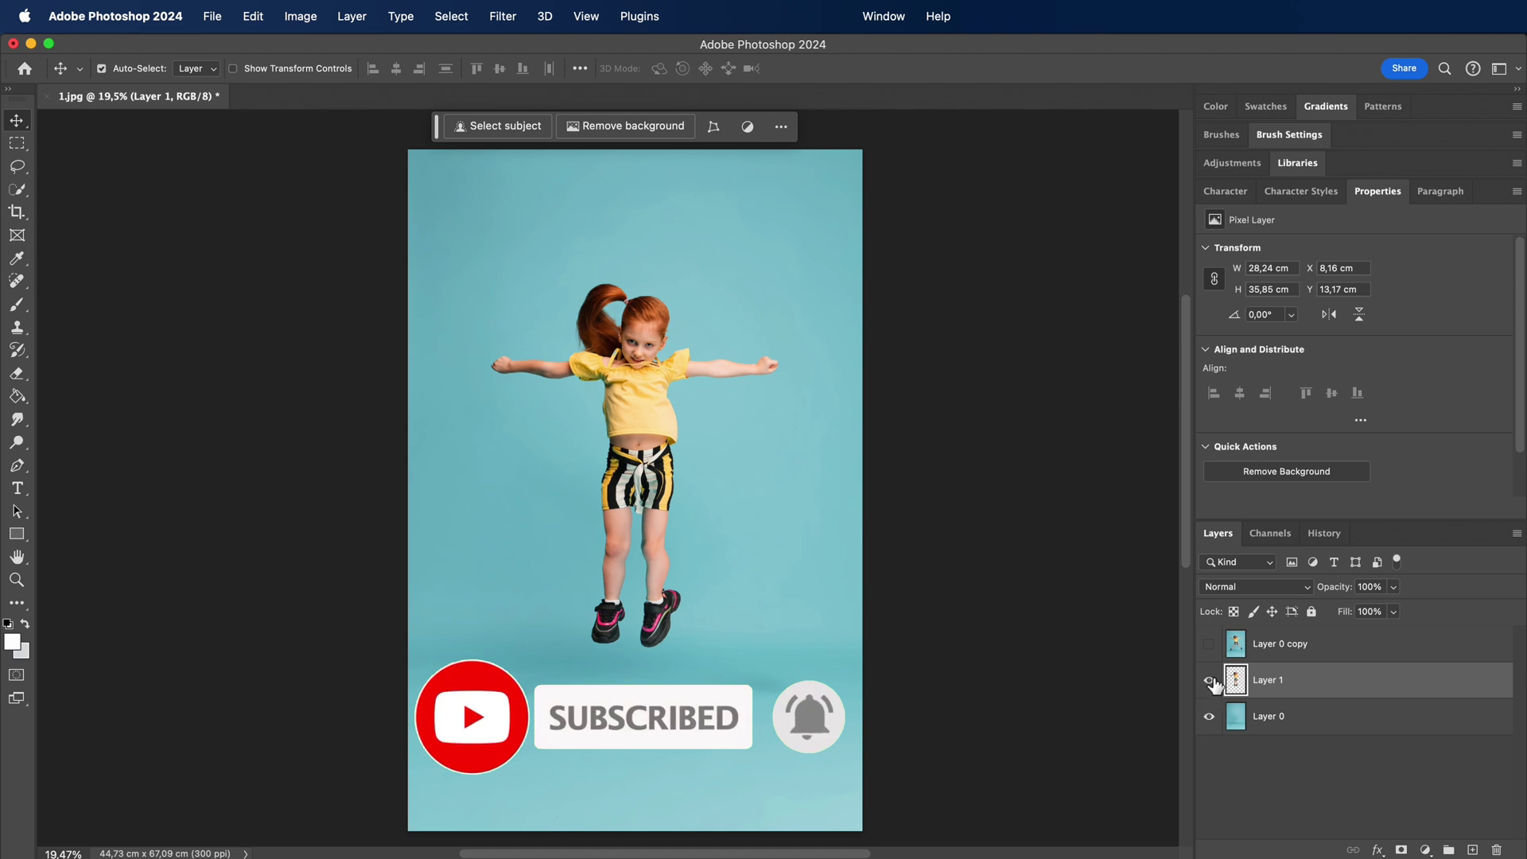
click(1209, 645)
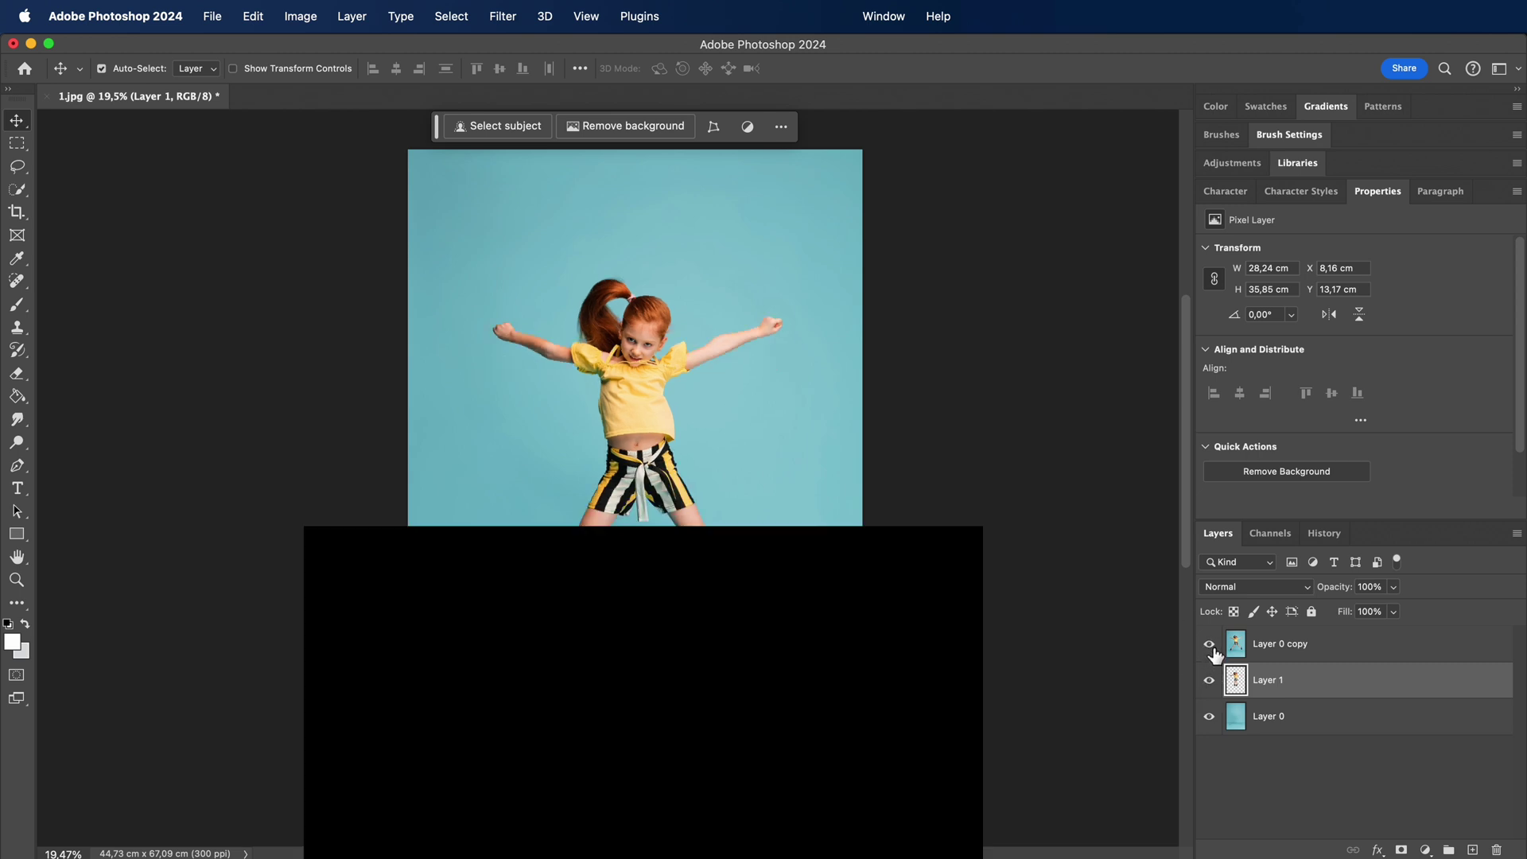
click(1212, 646)
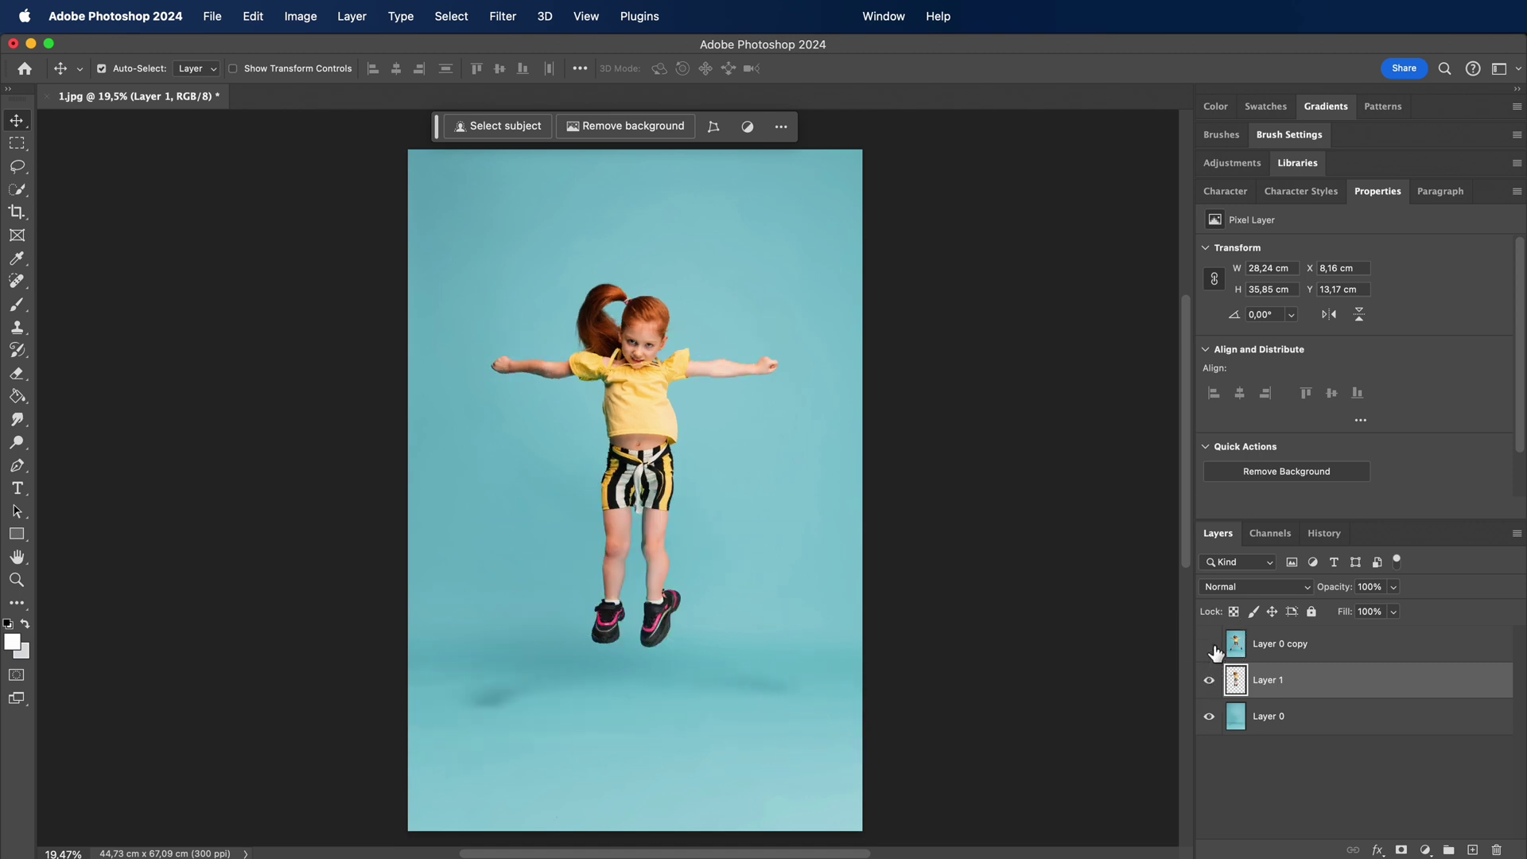
click(1212, 646)
click(1211, 646)
click(1212, 646)
click(1211, 646)
click(1212, 646)
key(super+plus)
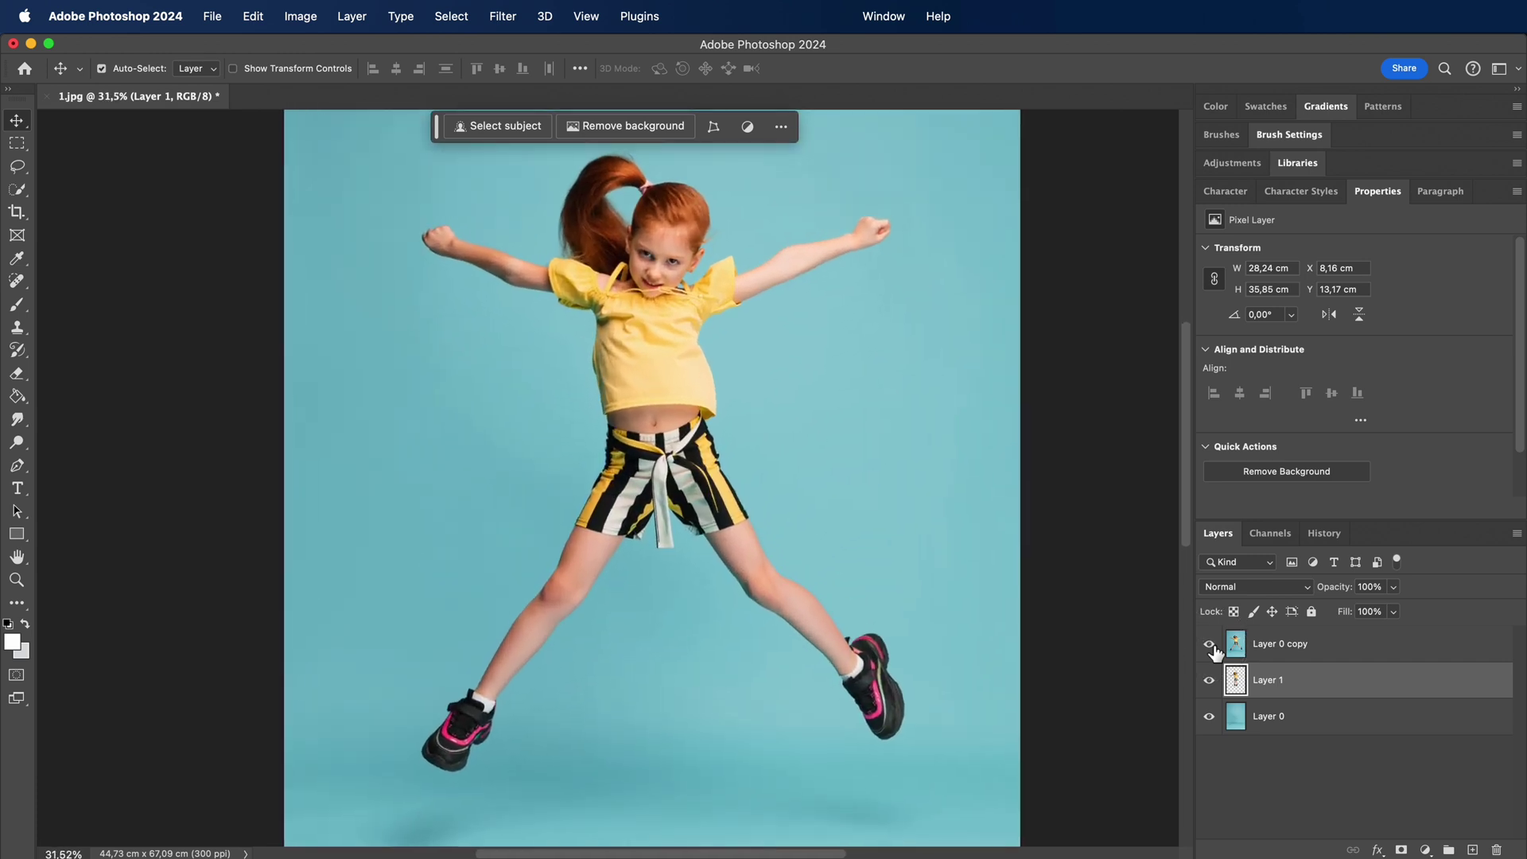
click(1211, 646)
click(1212, 646)
click(1211, 646)
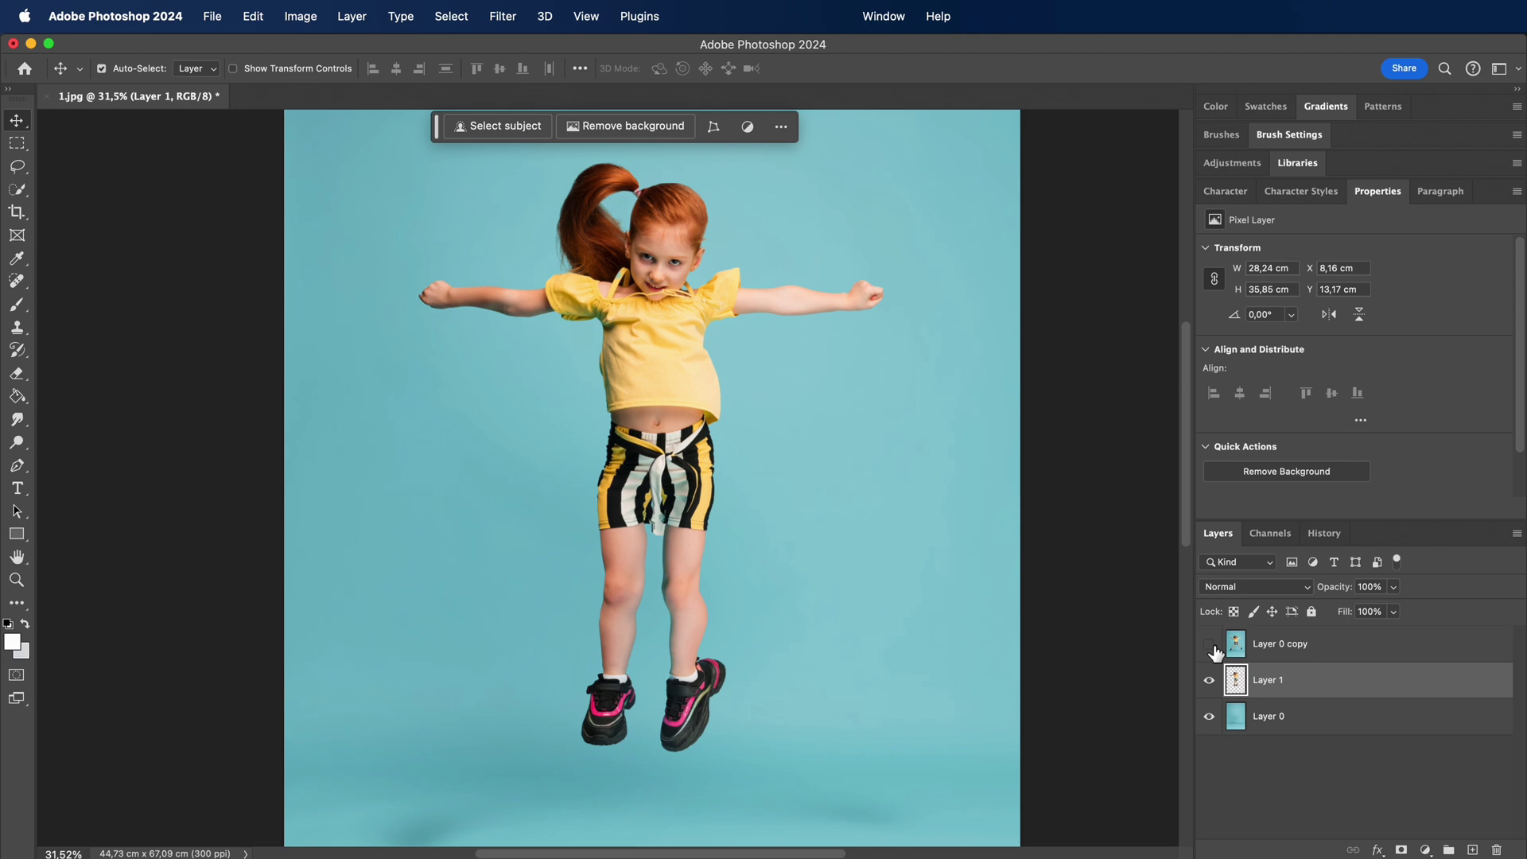